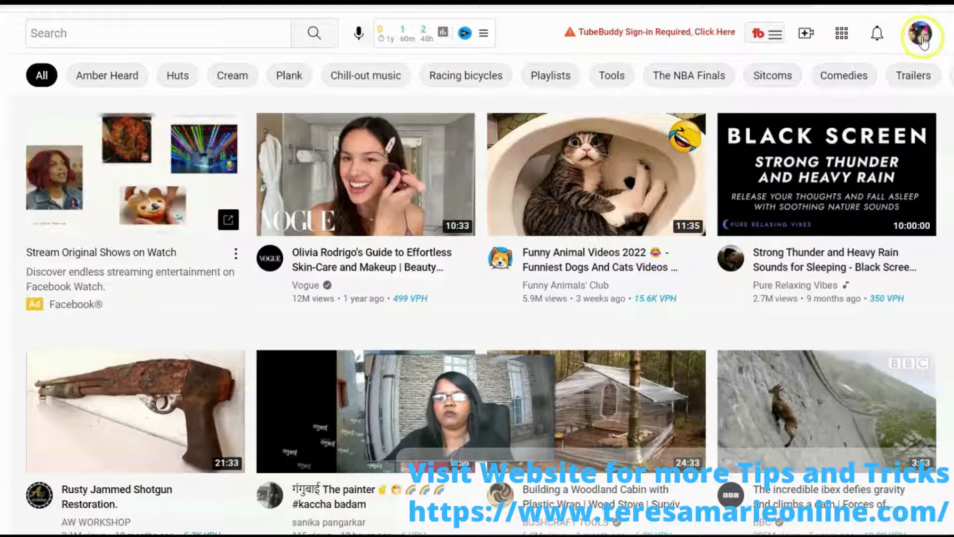
Go to your own channel and open its video management page.
click(921, 35)
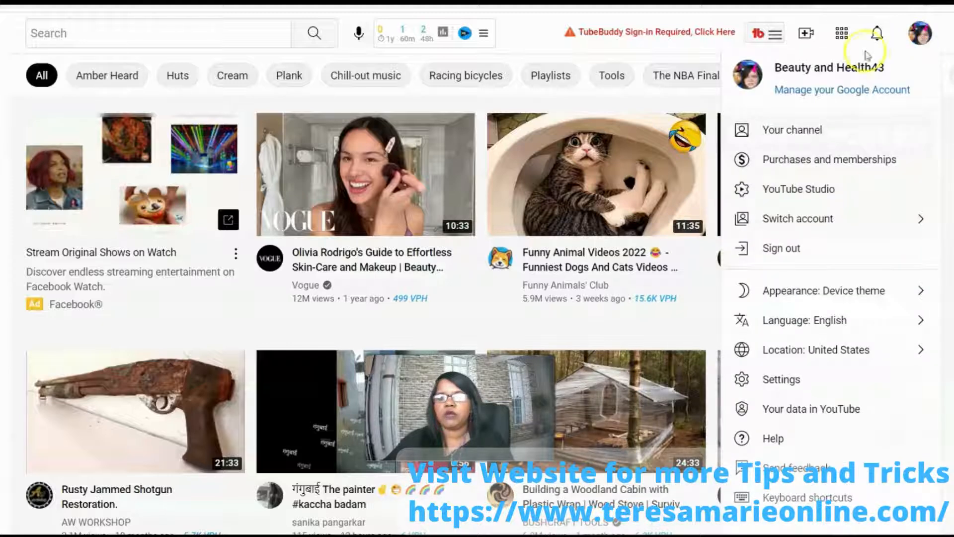
click(778, 135)
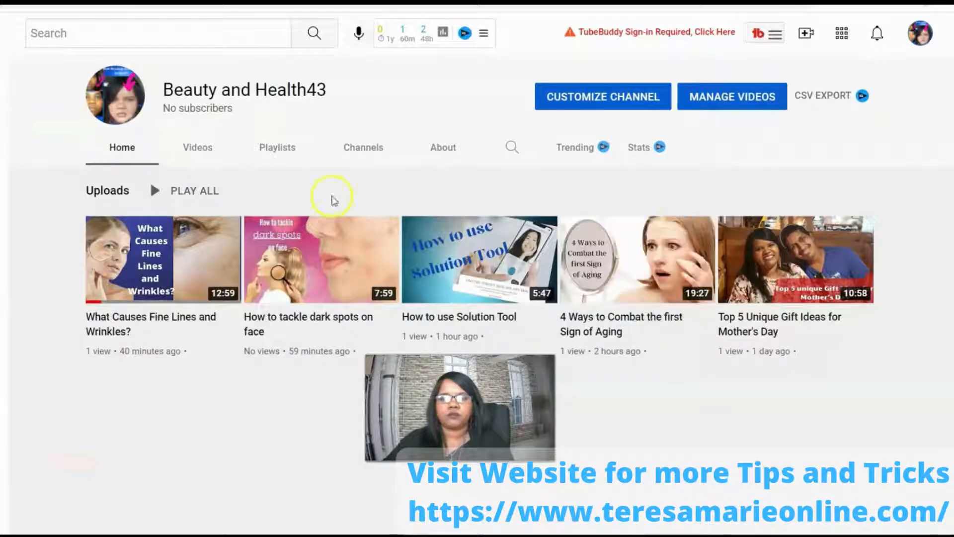
click(748, 97)
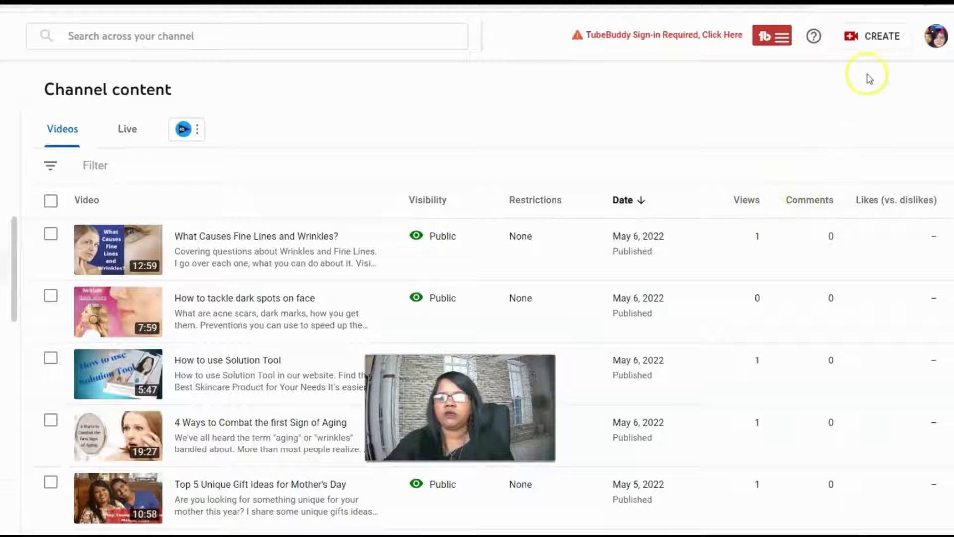
Start a new video upload from the channel content page.
click(884, 43)
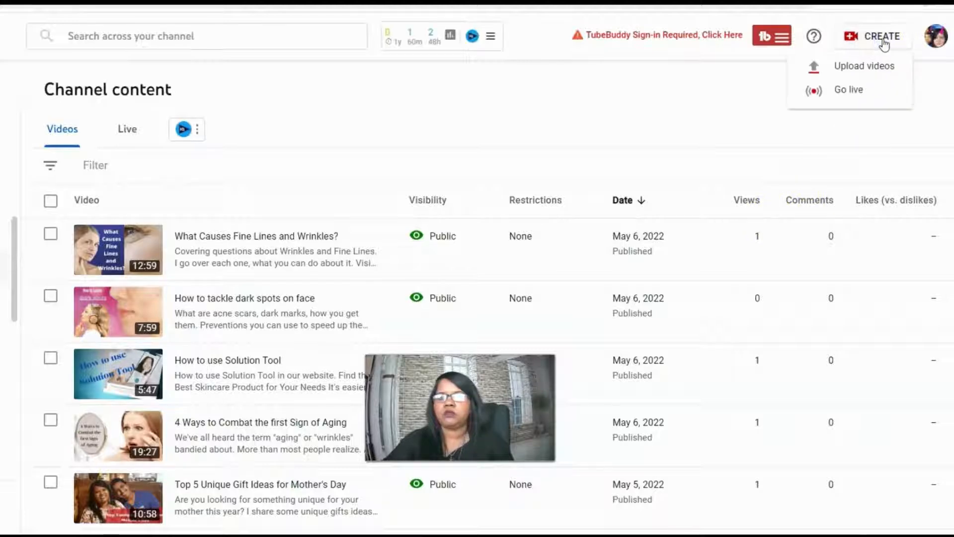
click(865, 72)
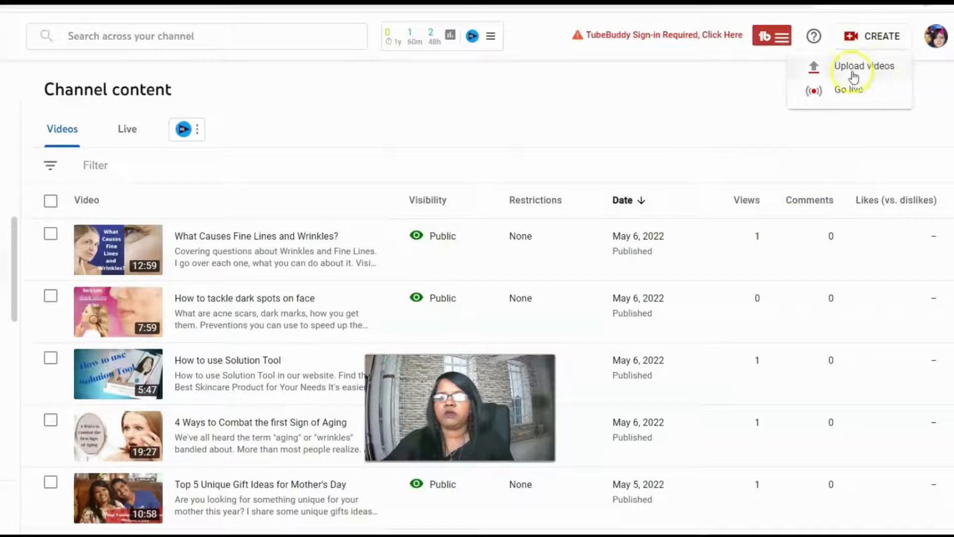
click(854, 74)
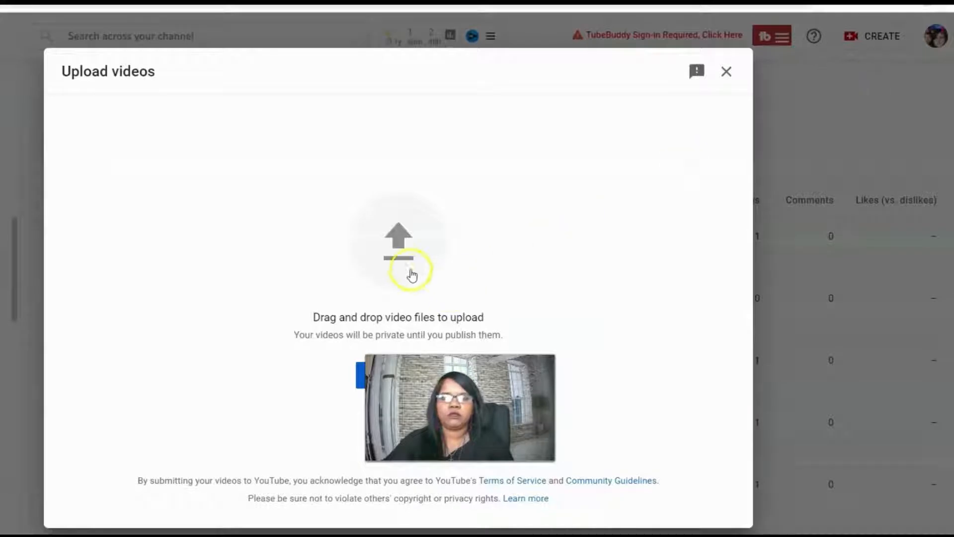
Choose the video file "yt5s.com-Reduce Your Bad Breath" from the Downloads folder and upload it.
click(402, 259)
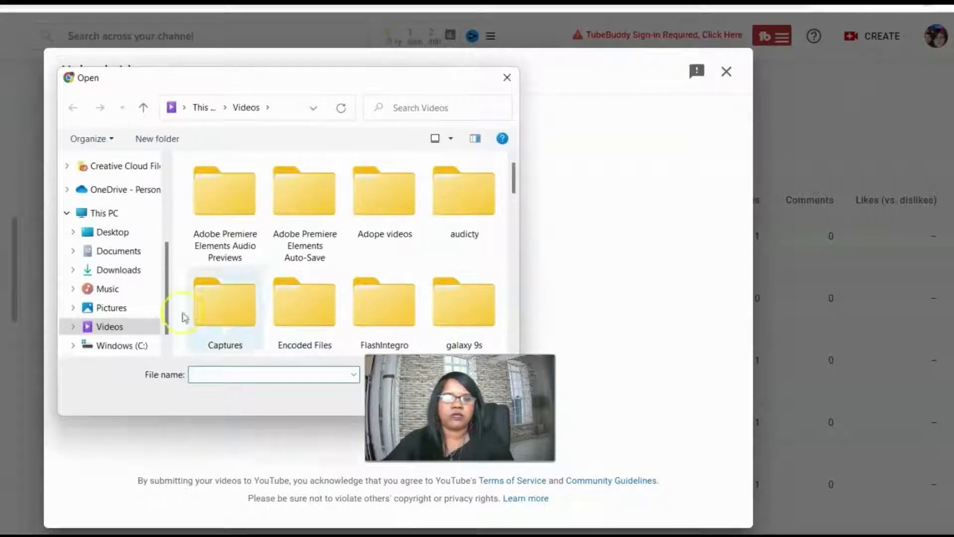
drag(170, 311, 166, 213)
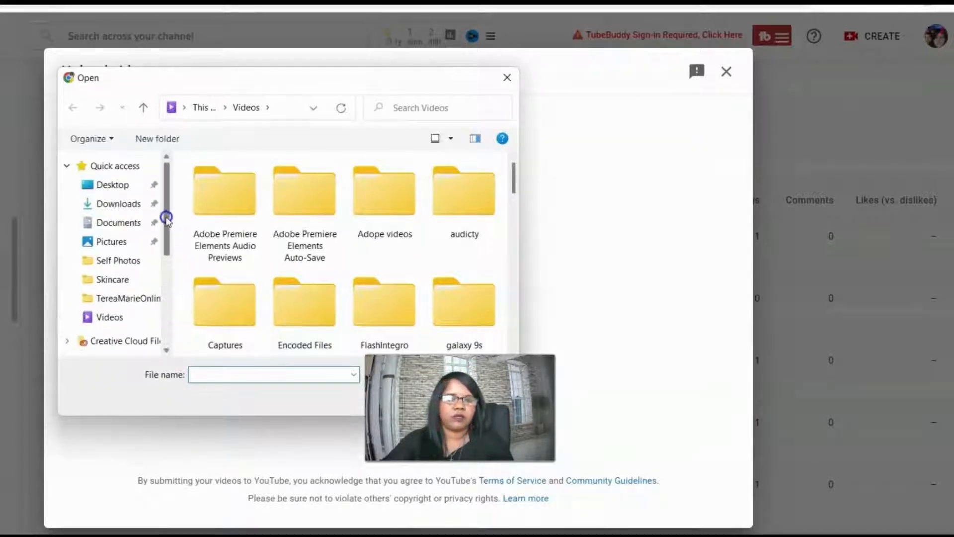
click(118, 205)
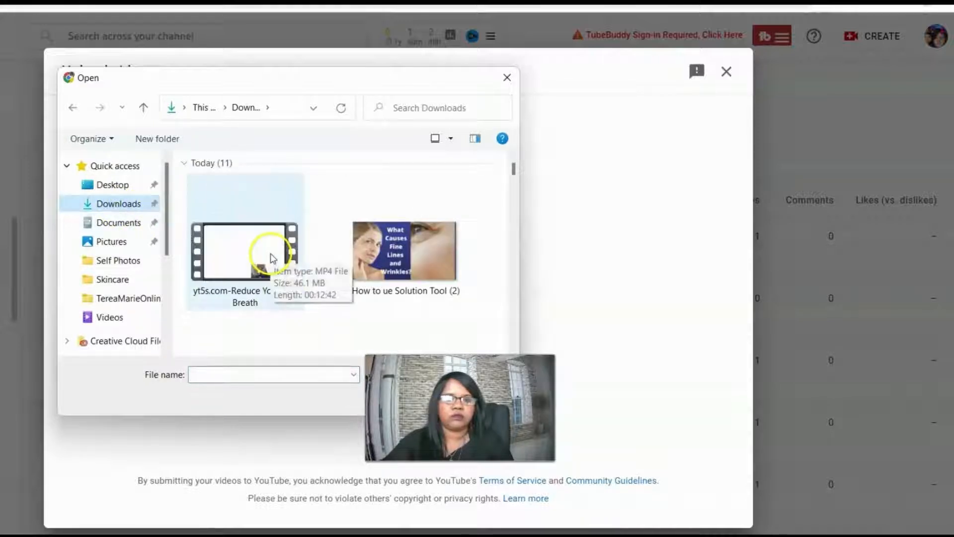
click(264, 266)
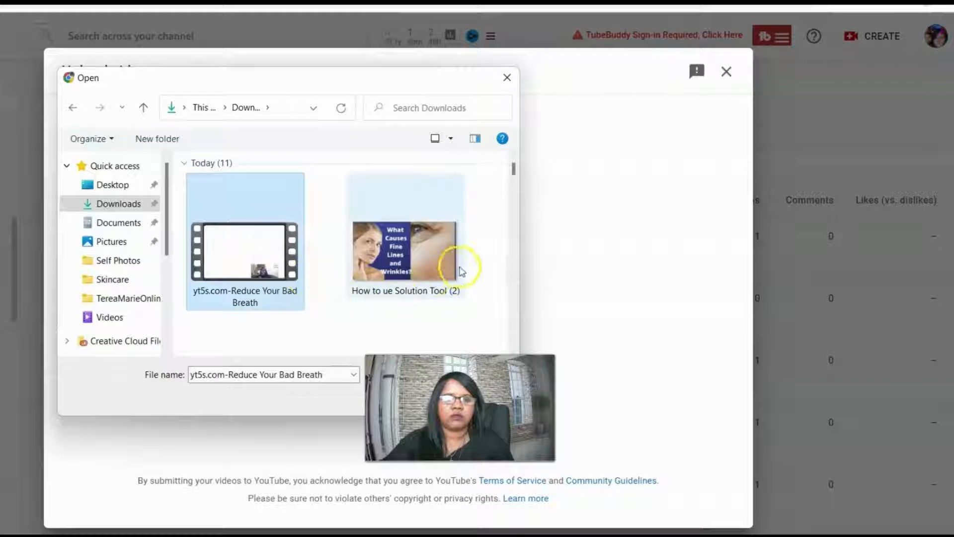
scroll(461, 264, down, 2)
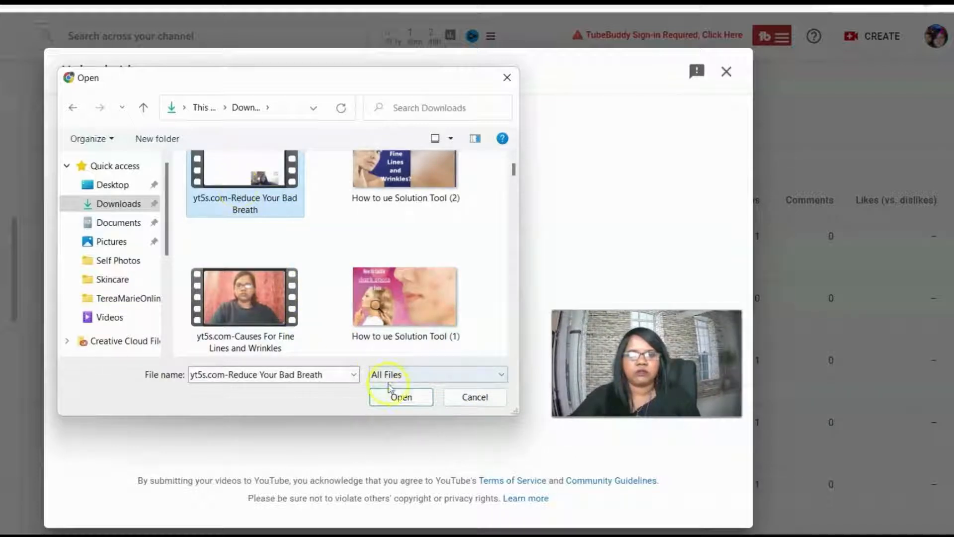
click(402, 397)
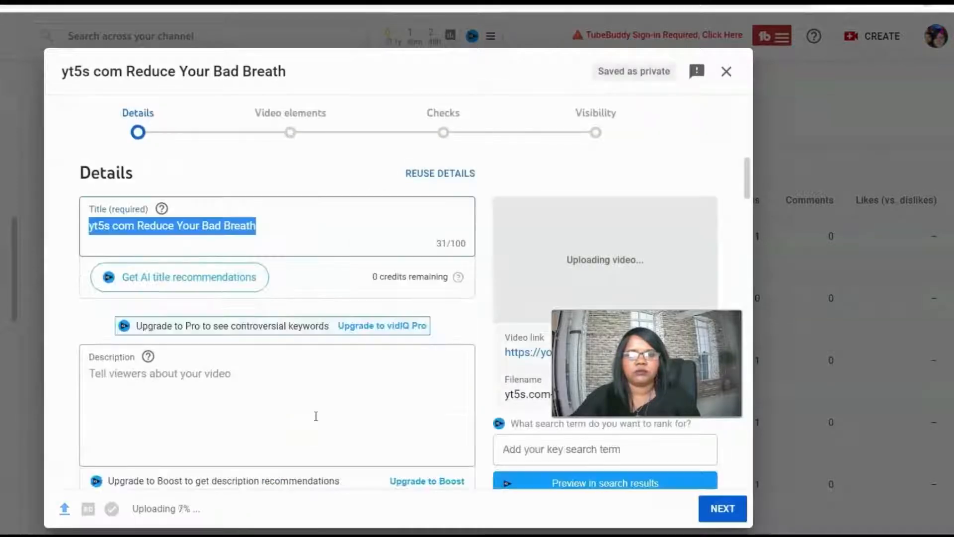
Replace the "yt5s com" prefix in the video title with "How to" so it reads "How to Reduce Your Bad Breath".
click(138, 229)
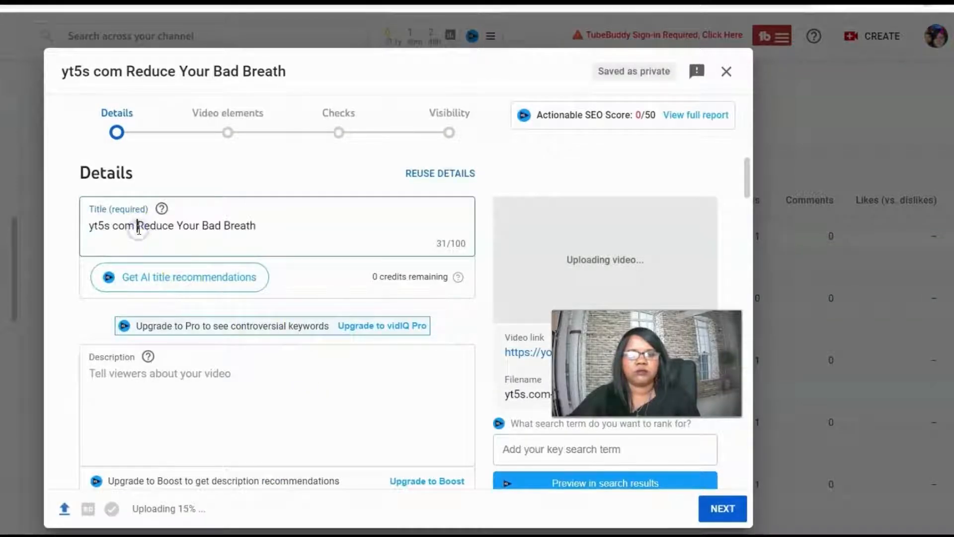
key(BackSpace)
key(BackSpace)
key(BackSpace)
key(BackSpace)
key(BackSpace)
key(BackSpace)
key(BackSpace)
key(BackSpace)
key(BackSpace)
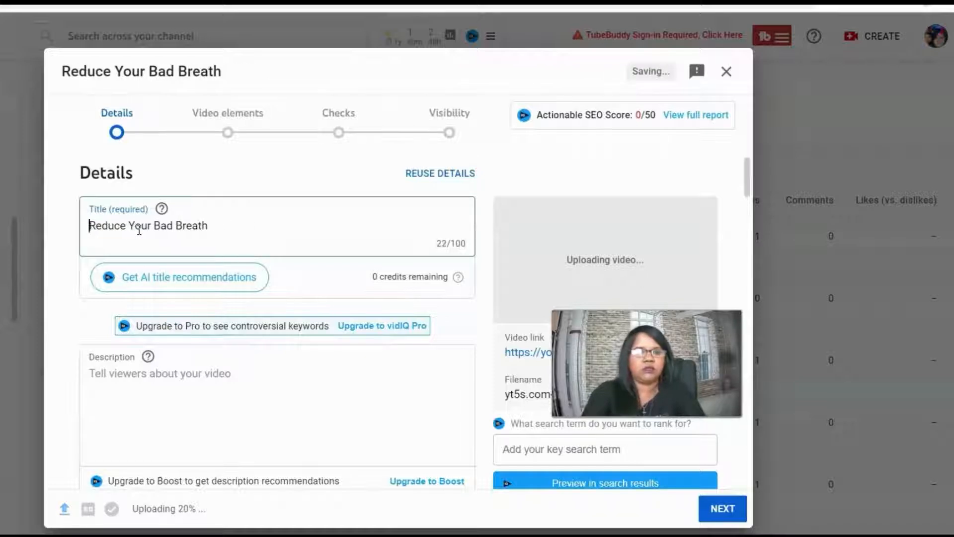
text(How  to)
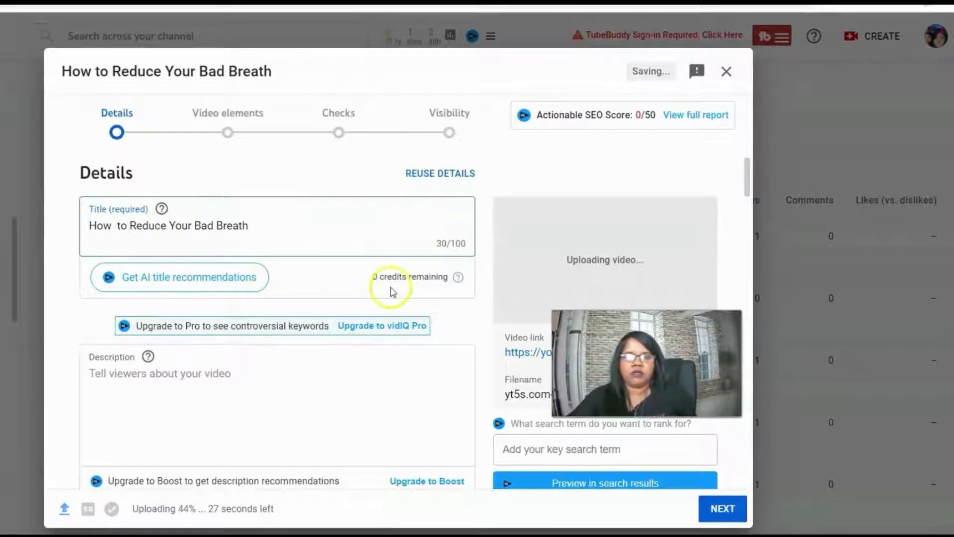
click(124, 122)
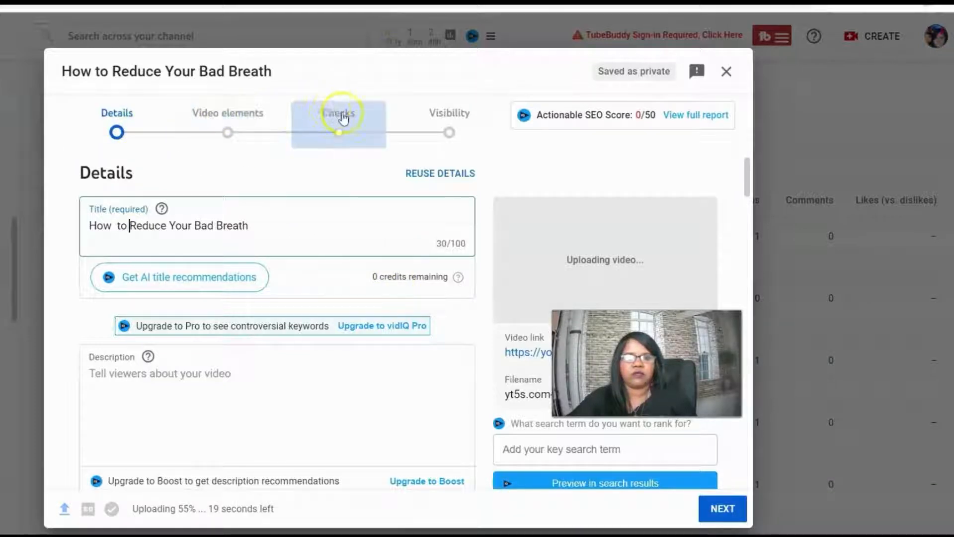
Paste the prepared description about bad breath, including the article and social media links, into the video's description.
scroll(357, 396, down, 3)
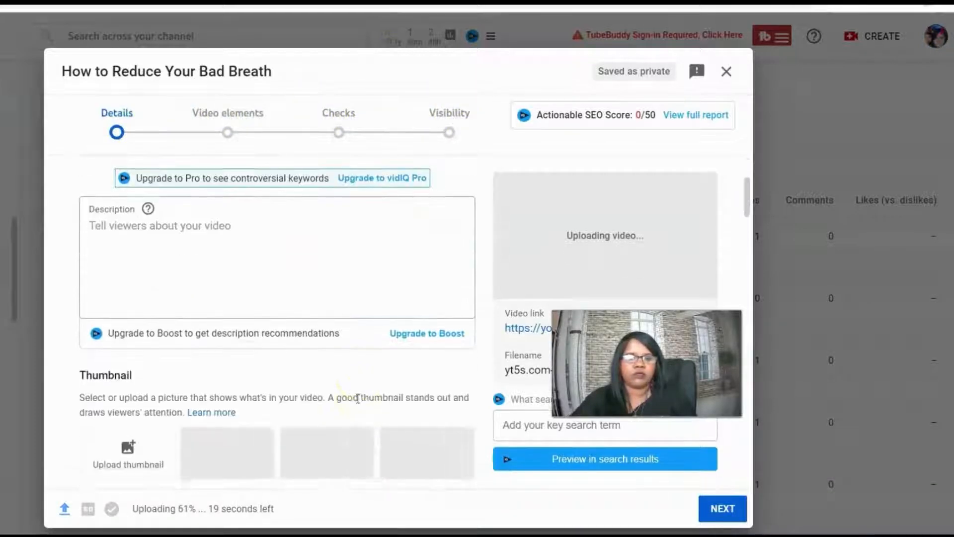
scroll(278, 313, up, 1)
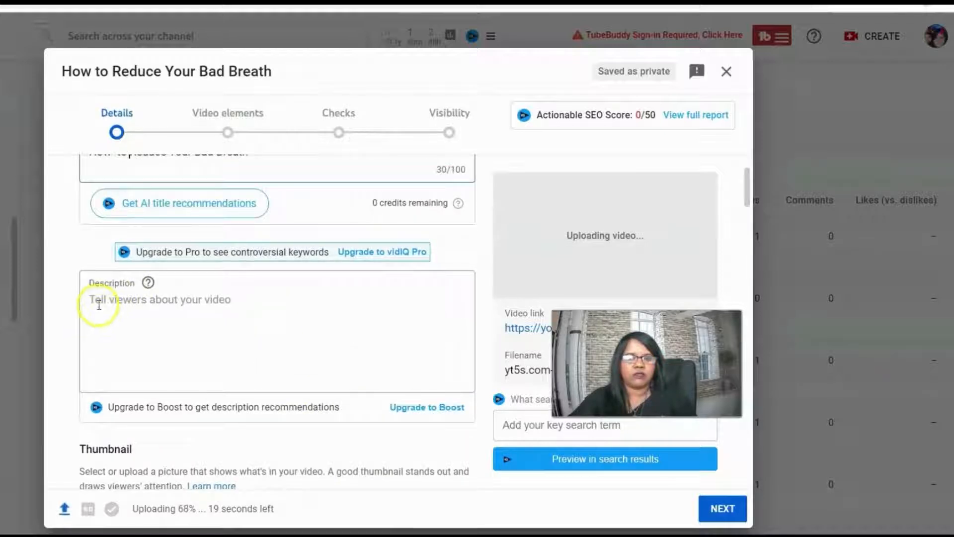
scroll(50, 462, down, 1)
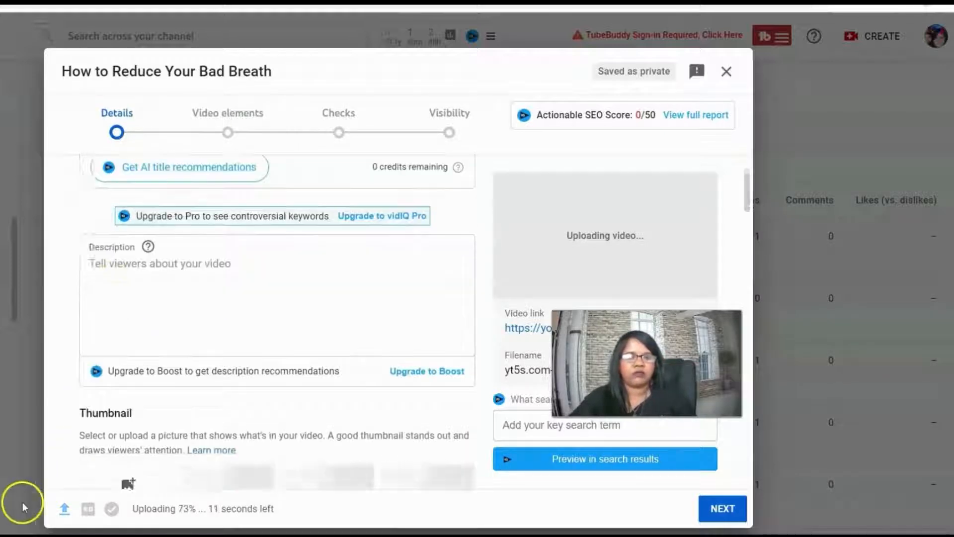
scroll(22, 505, down, 1)
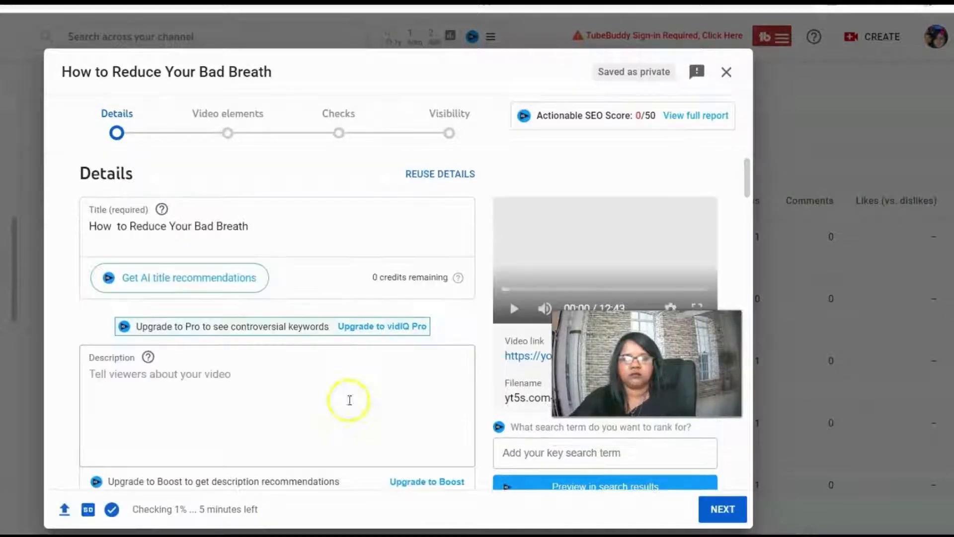
click(92, 375)
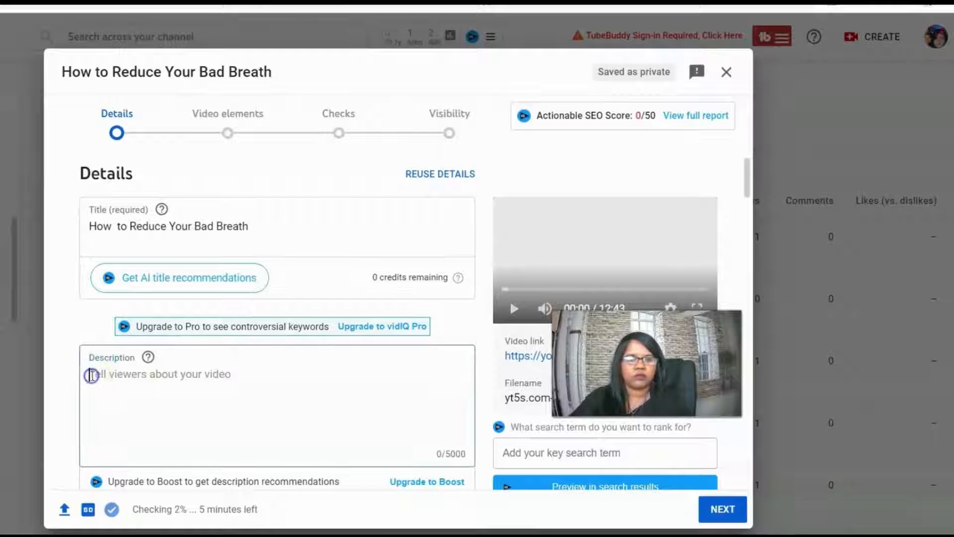
right_click(90, 374)
click(124, 257)
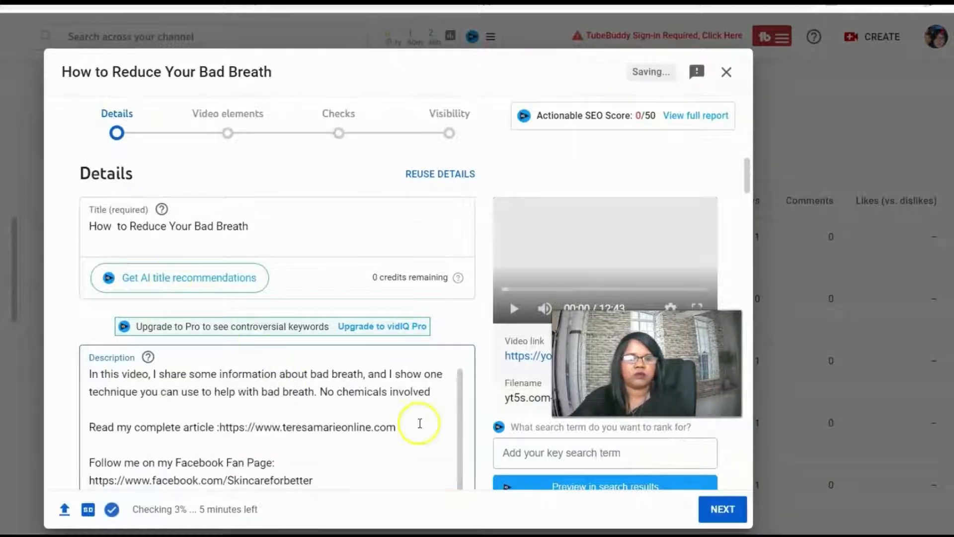
Review the pasted description from its introduction and links through the product lists to the closing affiliate disclosure.
scroll(420, 423, down, 2)
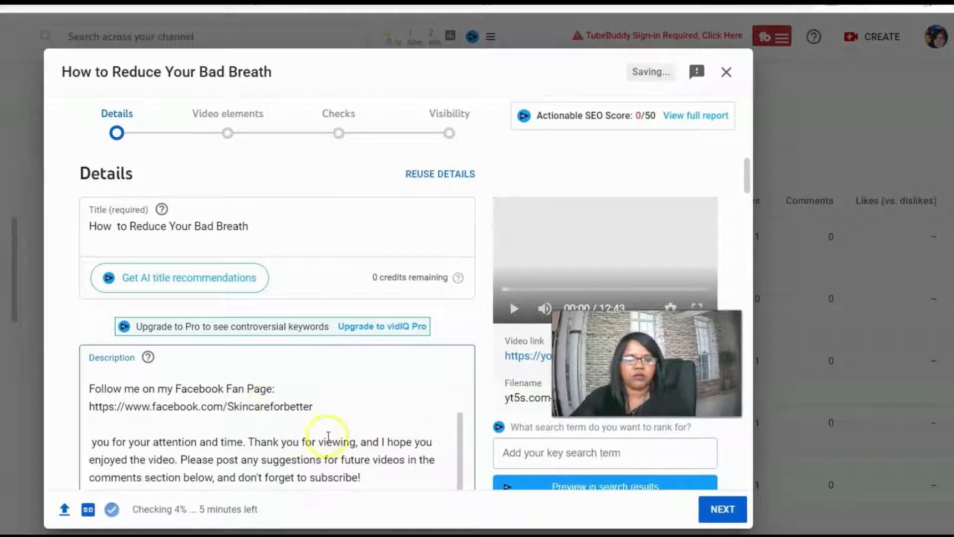
scroll(462, 318, down, 3)
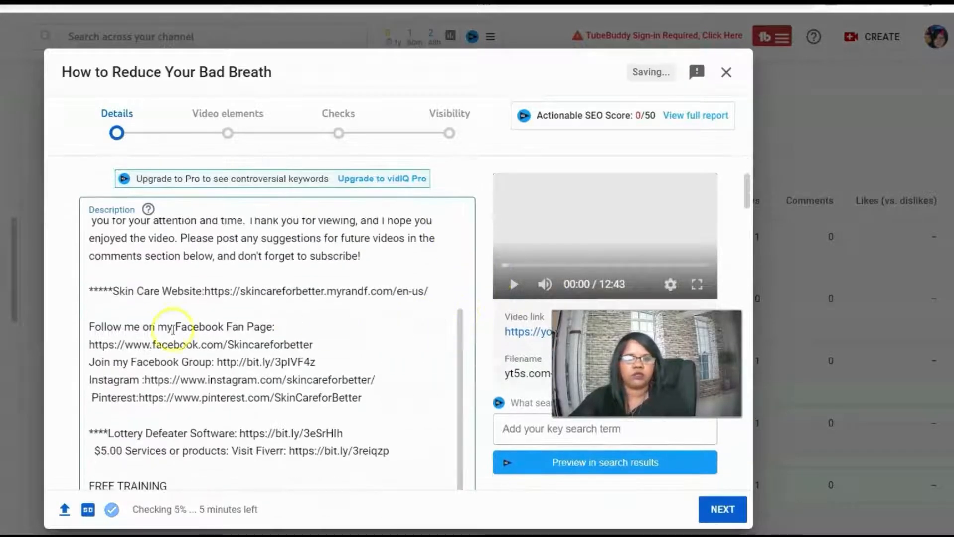
scroll(301, 385, down, 3)
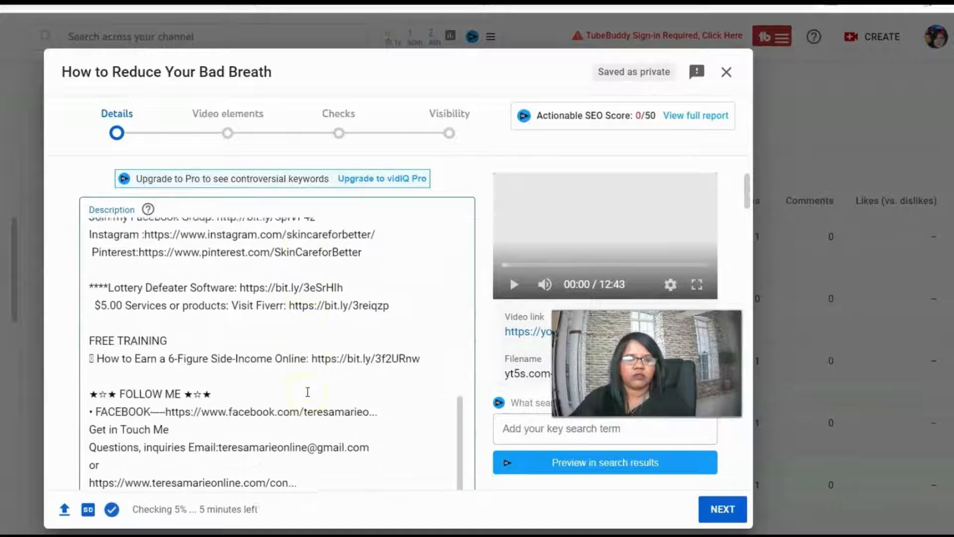
scroll(297, 410, down, 4)
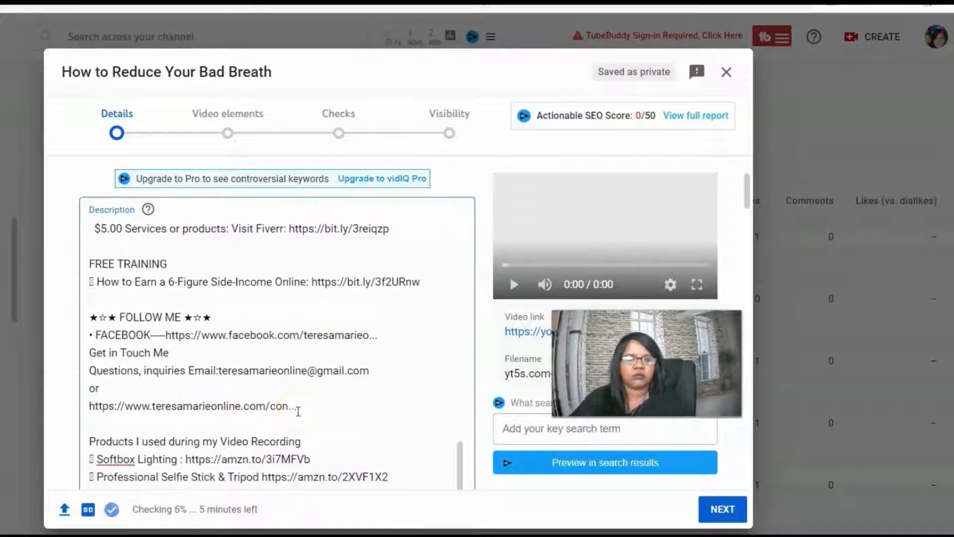
scroll(325, 391, down, 12)
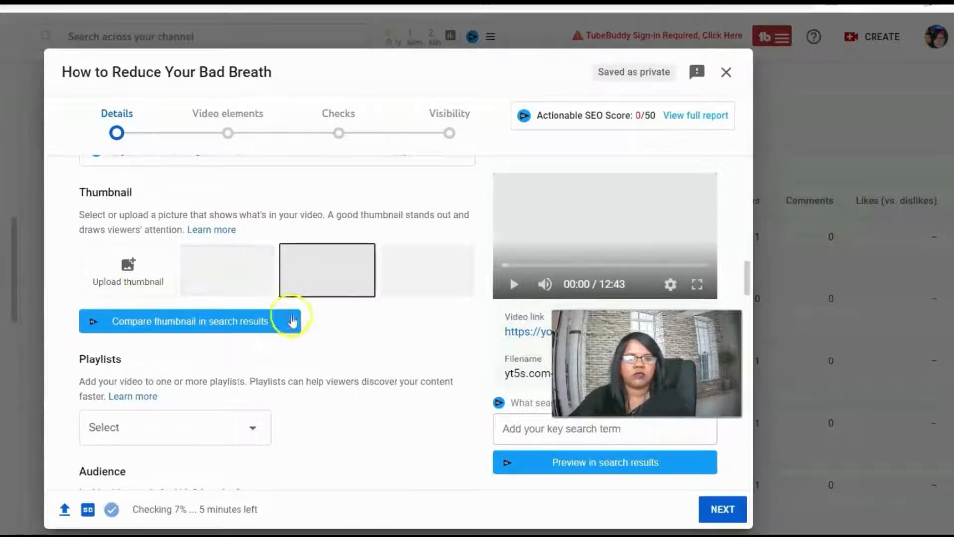
scroll(288, 318, up, 5)
scroll(312, 291, up, 10)
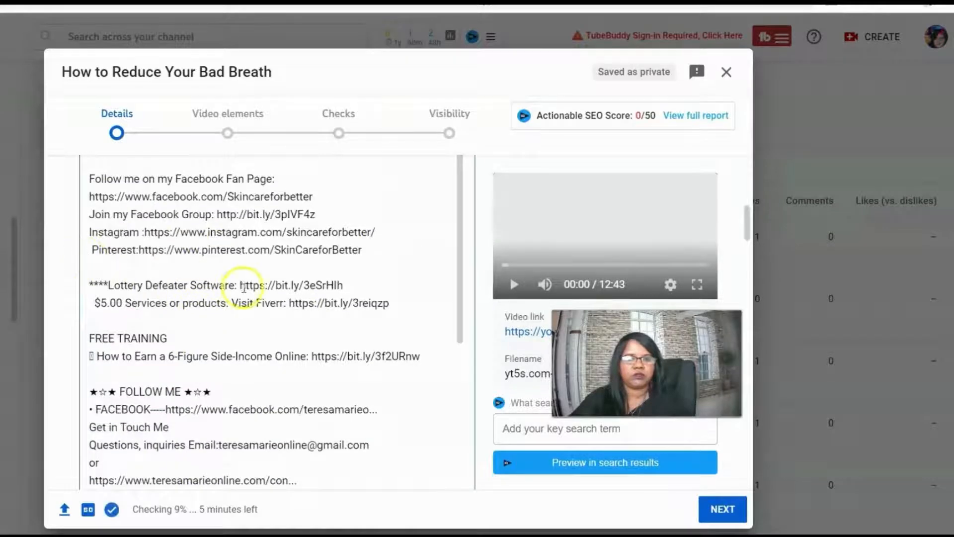
scroll(243, 288, up, 8)
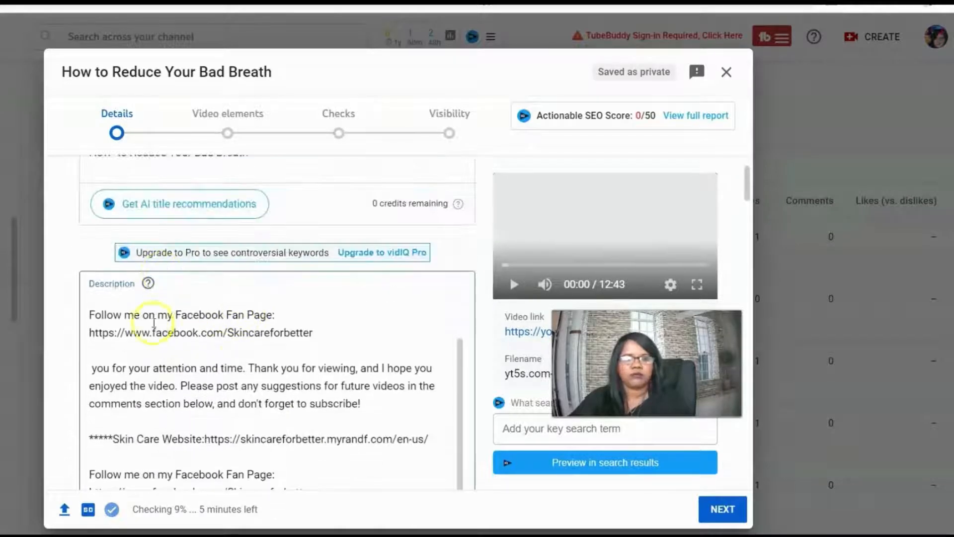
scroll(305, 358, down, 10)
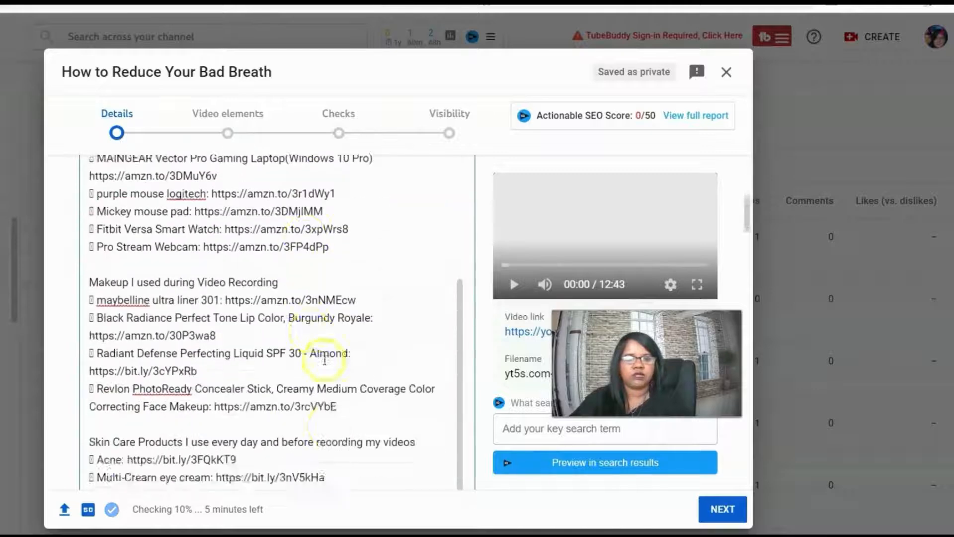
scroll(325, 360, down, 3)
scroll(349, 393, down, 7)
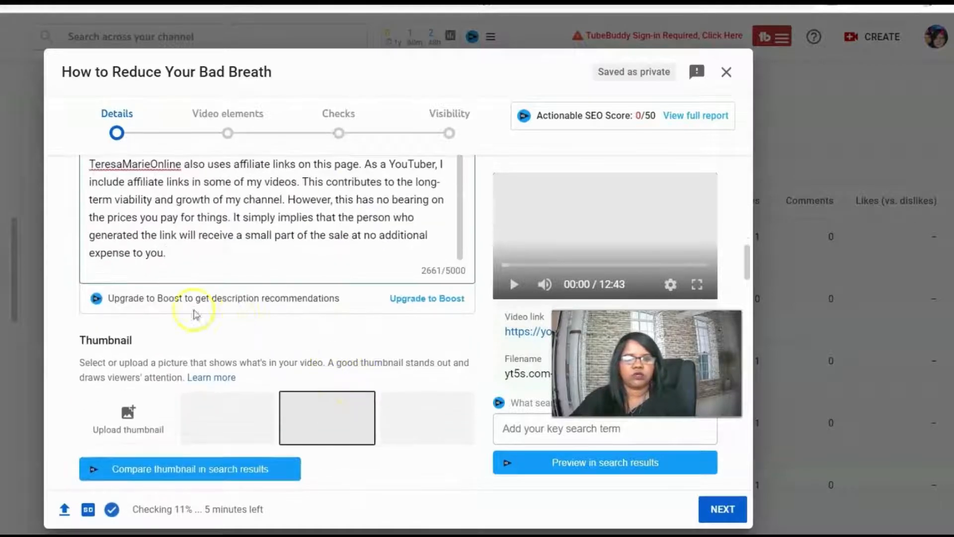
click(320, 274)
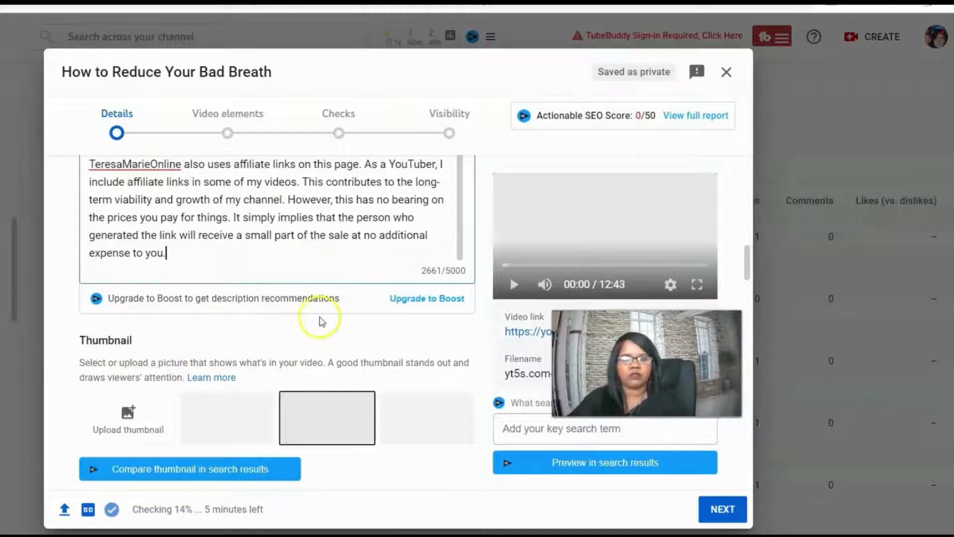
Switch to Canva and download the "How to Reduce Your Bad Breath" thumbnail design as a PNG.
scroll(318, 321, down, 3)
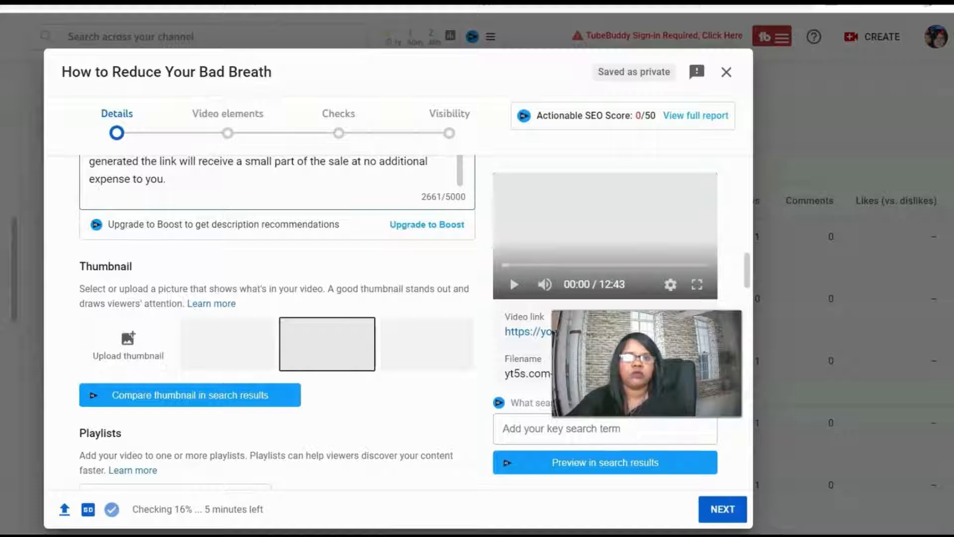
click(199, 2)
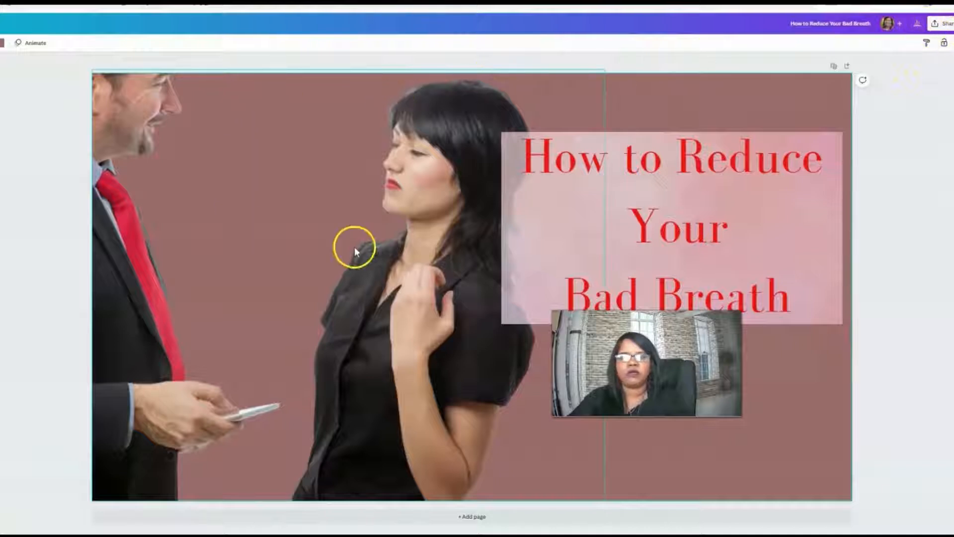
click(946, 24)
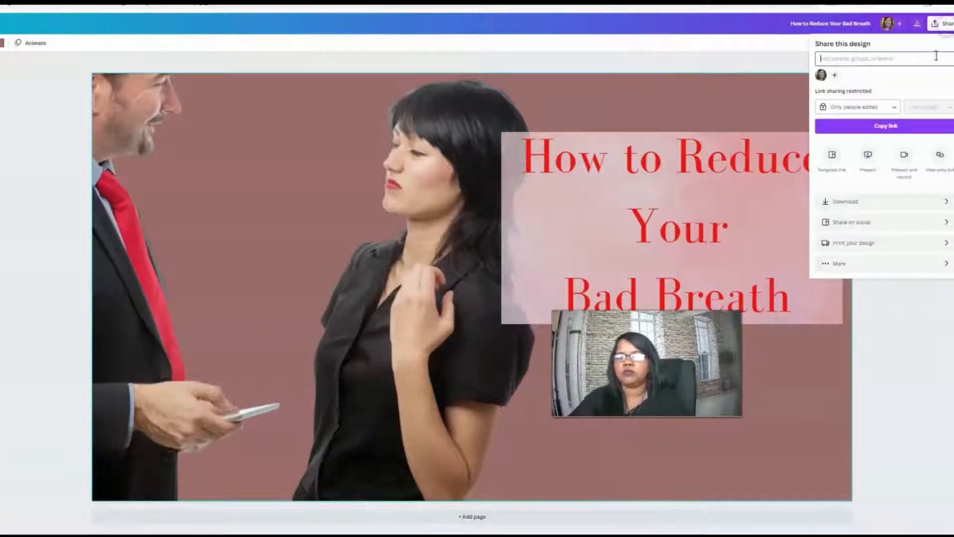
click(878, 208)
click(886, 180)
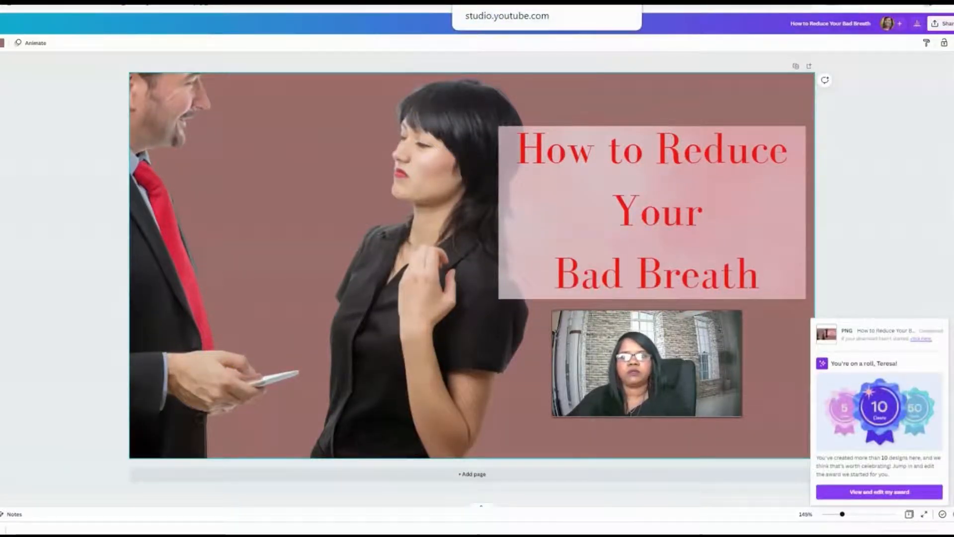
Switch back to YouTube Studio and upload the image "How to Reduce Your Bad Breath" from the Downloads folder as the video's thumbnail.
click(497, 6)
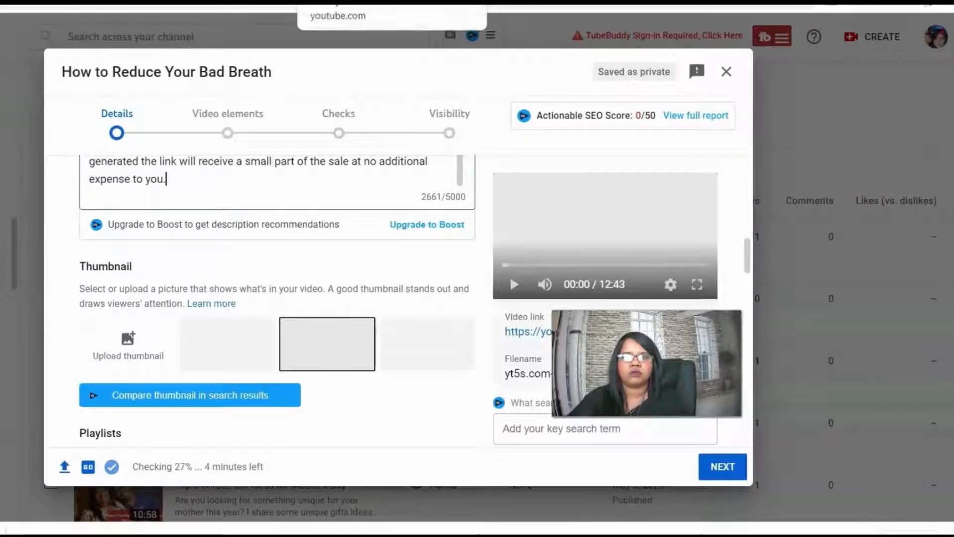
click(127, 341)
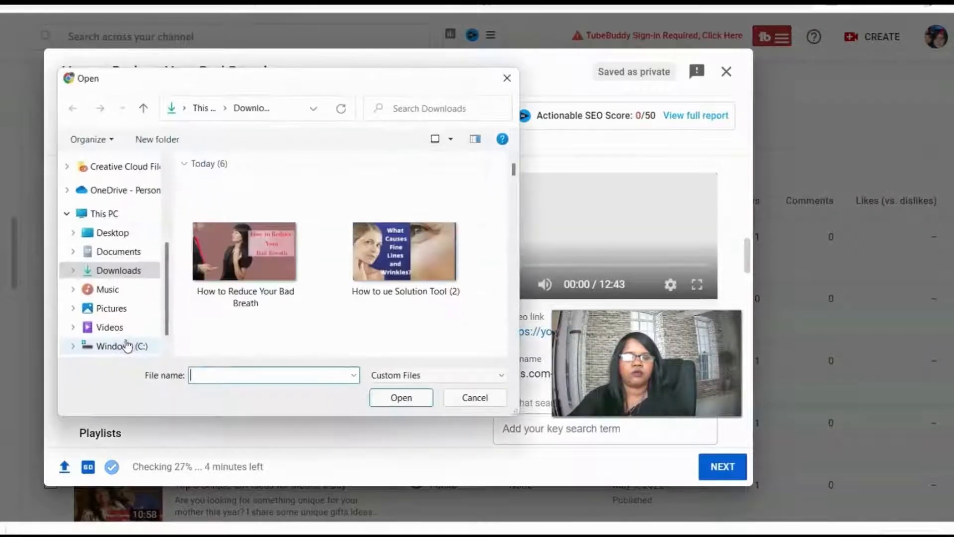
click(252, 270)
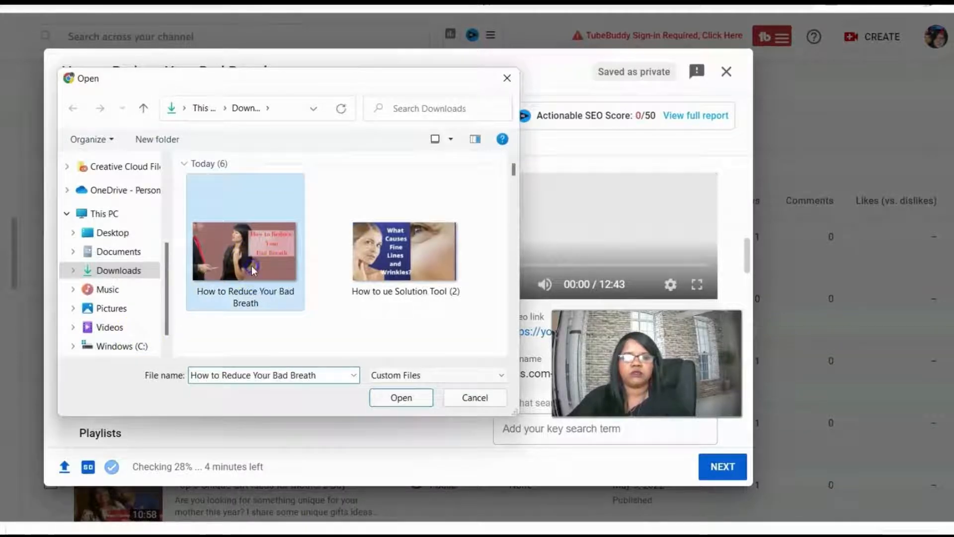
click(413, 399)
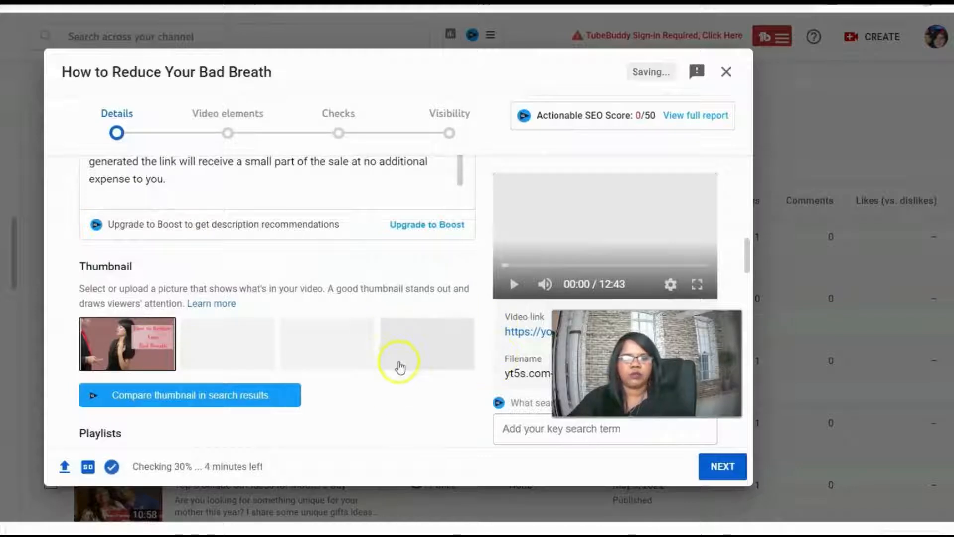
Add the video to the existing "Skin Care" playlist.
scroll(401, 367, down, 3)
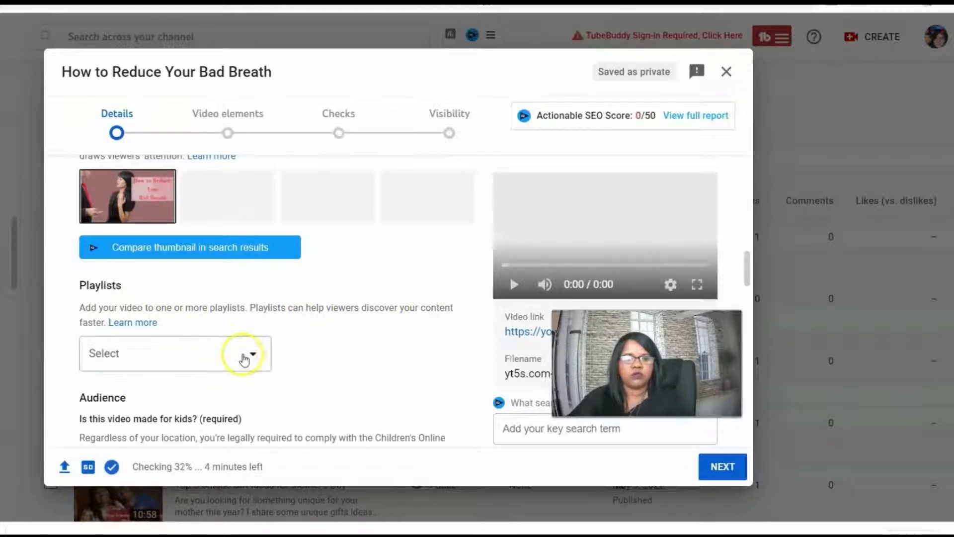
click(243, 357)
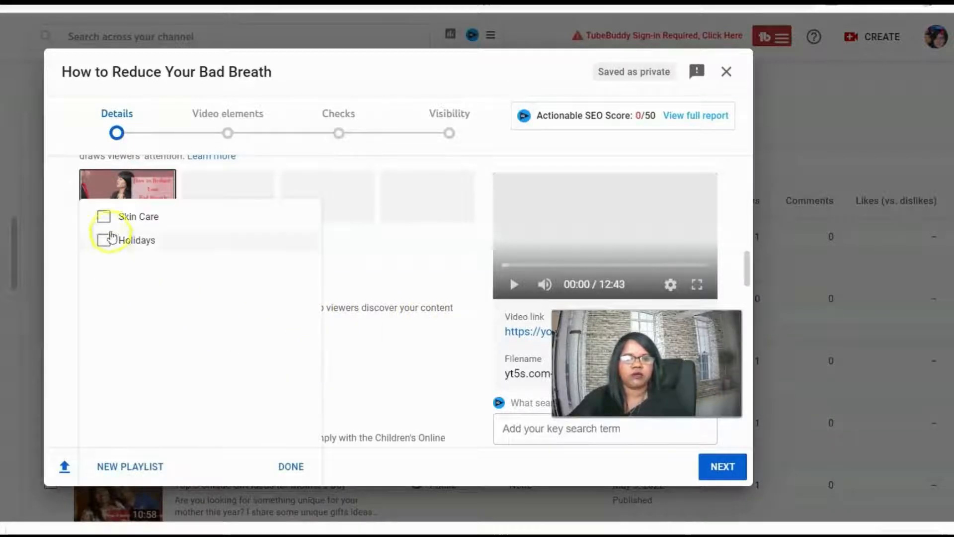
click(103, 216)
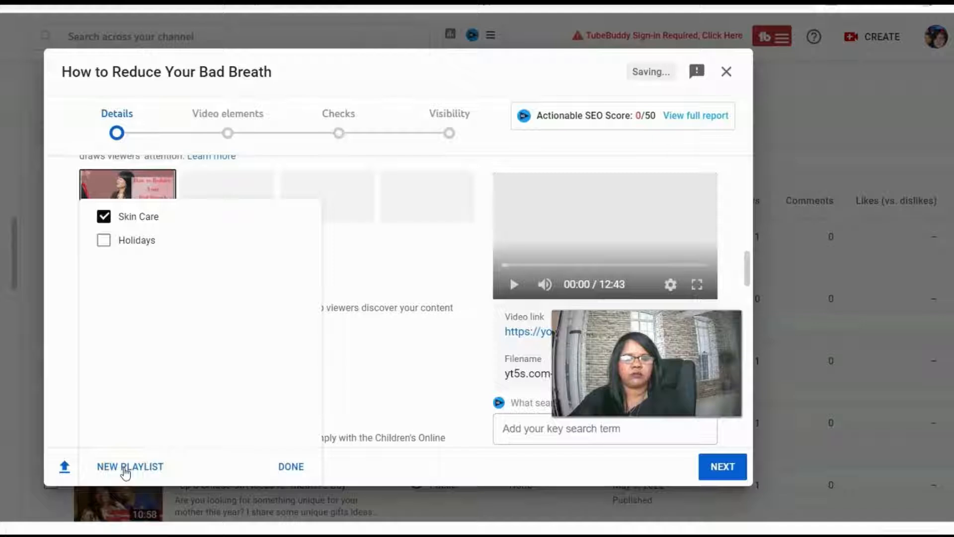
Create a public playlist titled "Hygiene" and add the video to it as well.
click(124, 470)
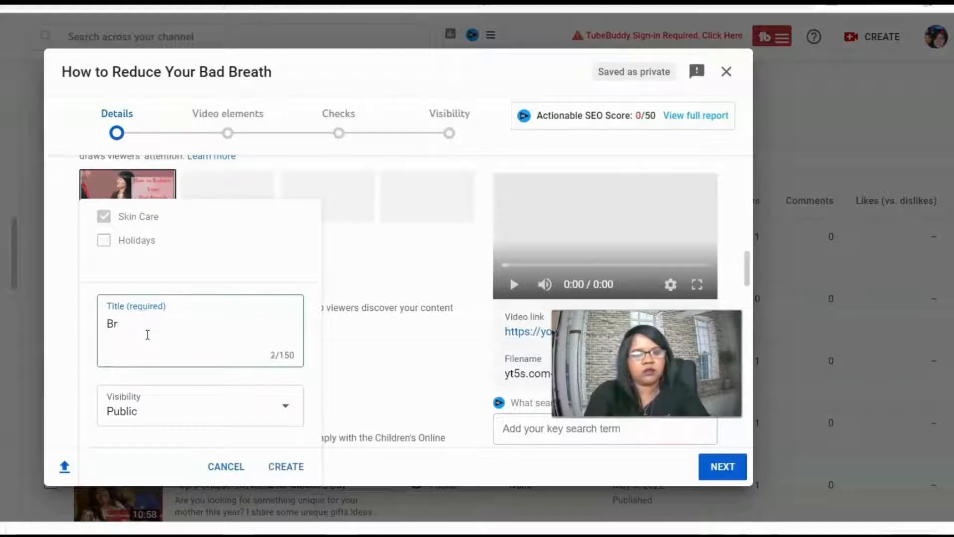
key(BackSpace)
key(BackSpace)
text(hy)
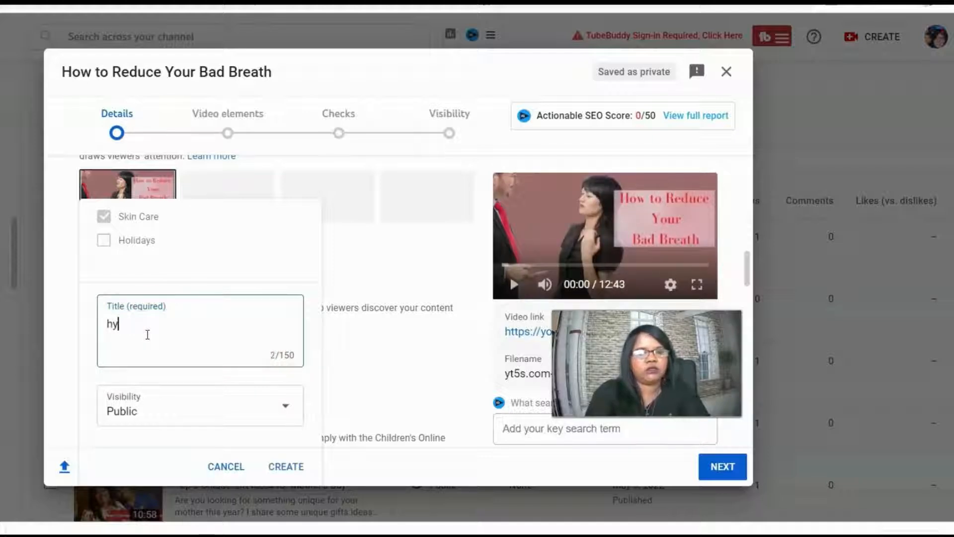
text(d)
text(eni)
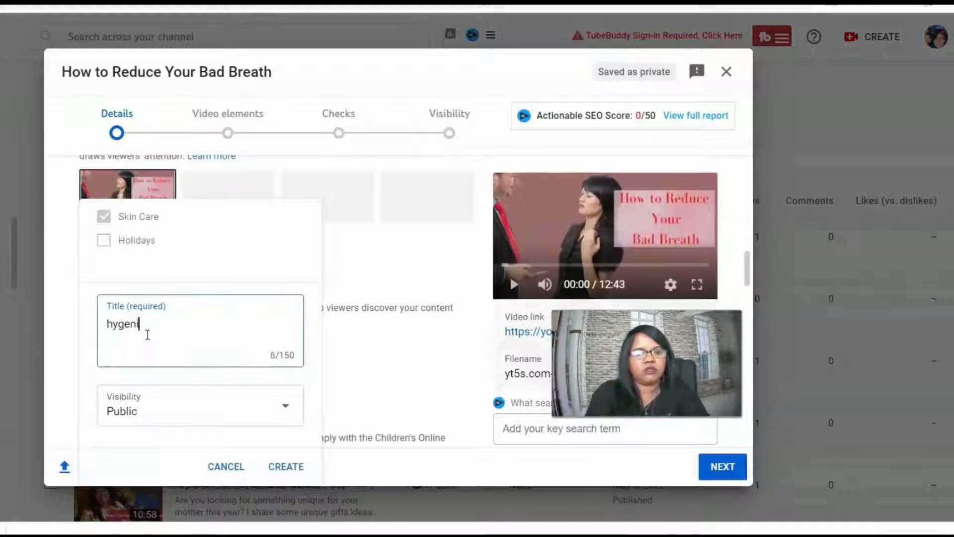
text(ne)
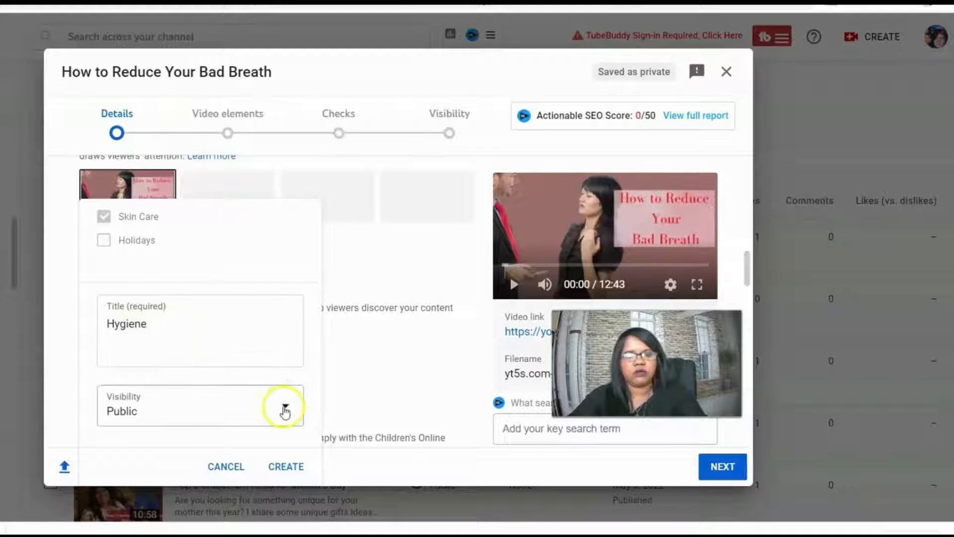
click(286, 410)
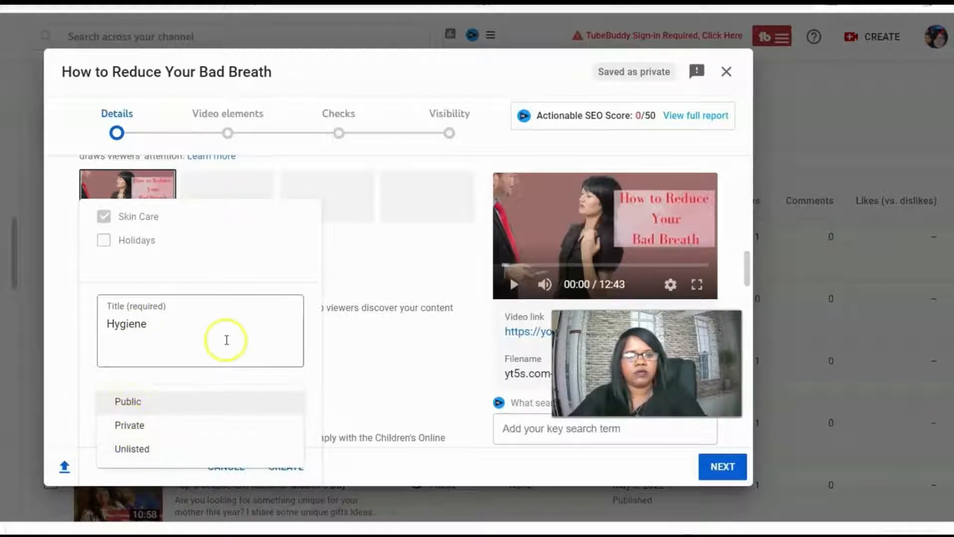
click(225, 339)
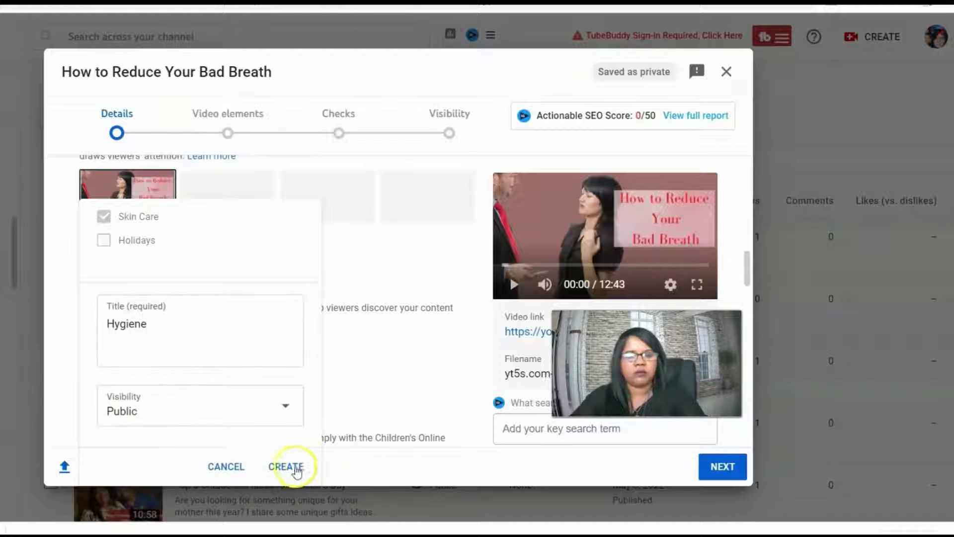
click(284, 467)
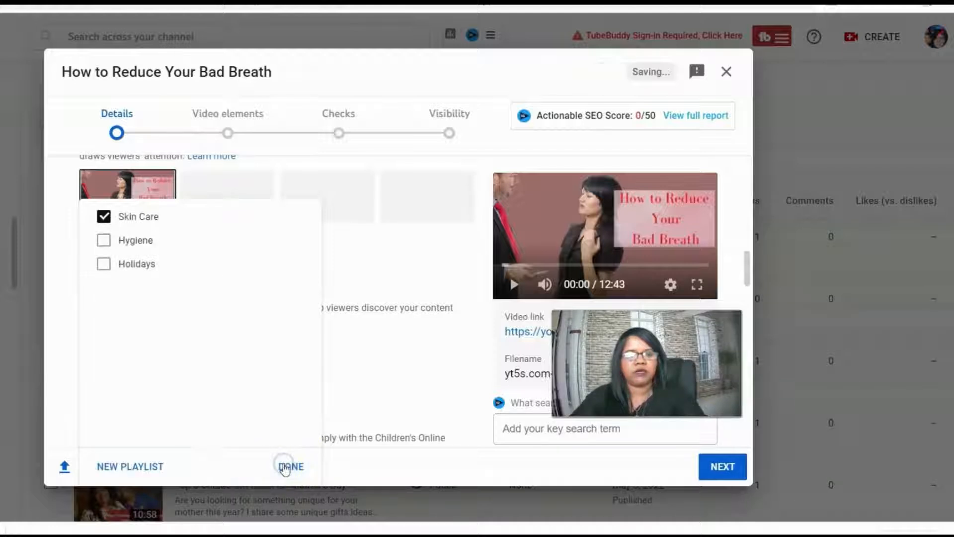
click(103, 240)
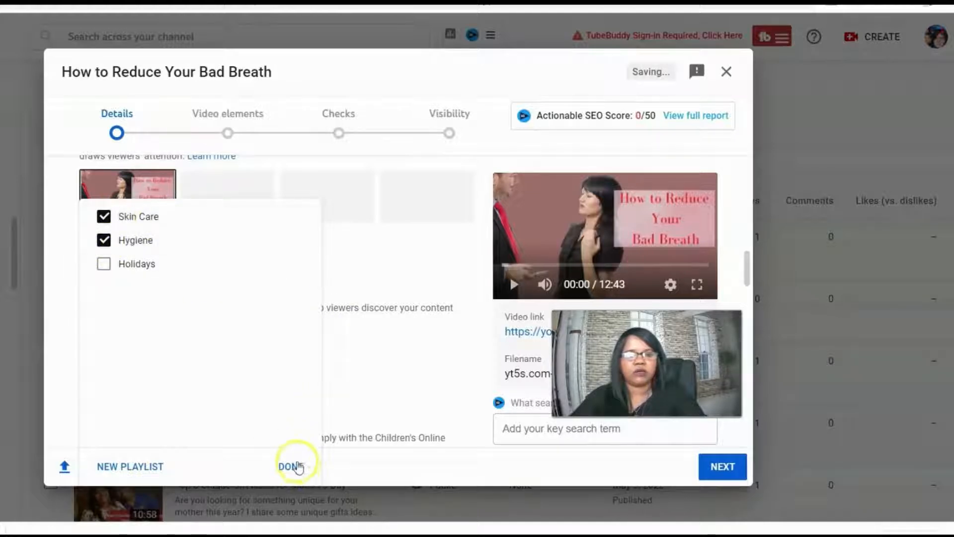
click(294, 467)
Set the video's audience to "No, it's not made for kids".
scroll(381, 403, down, 3)
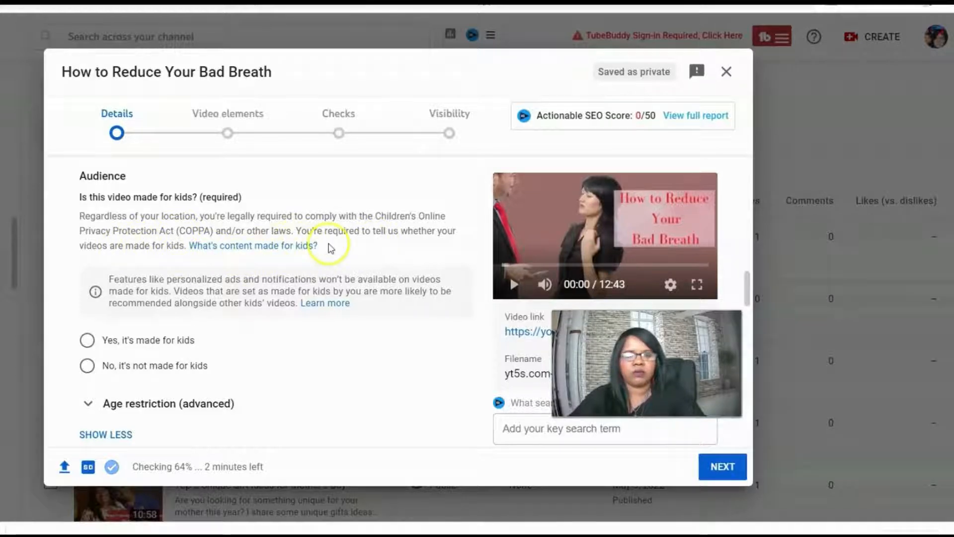
scroll(330, 249, down, 1)
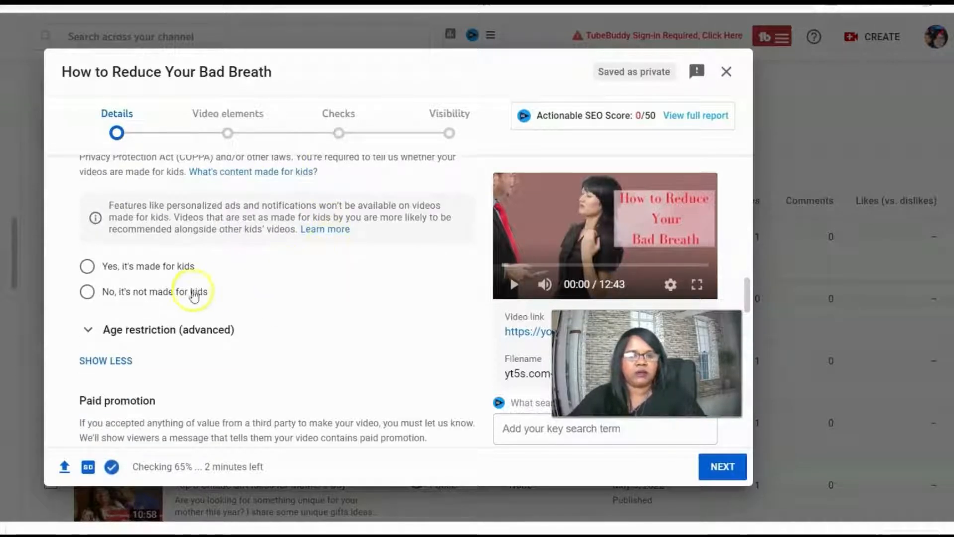
click(89, 293)
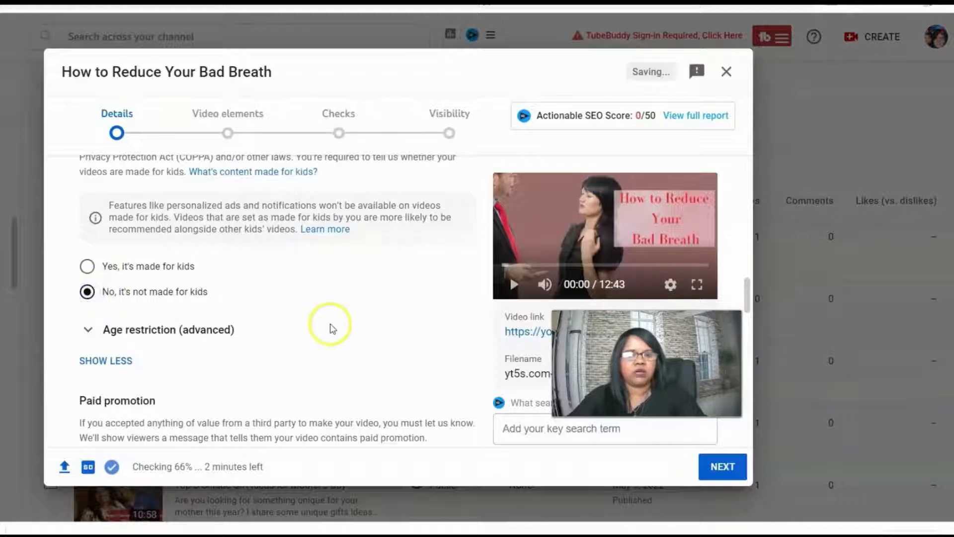
Try the recommended tag "yoga with adrienne" on the video and remove it again.
scroll(330, 326, down, 2)
scroll(332, 329, down, 1)
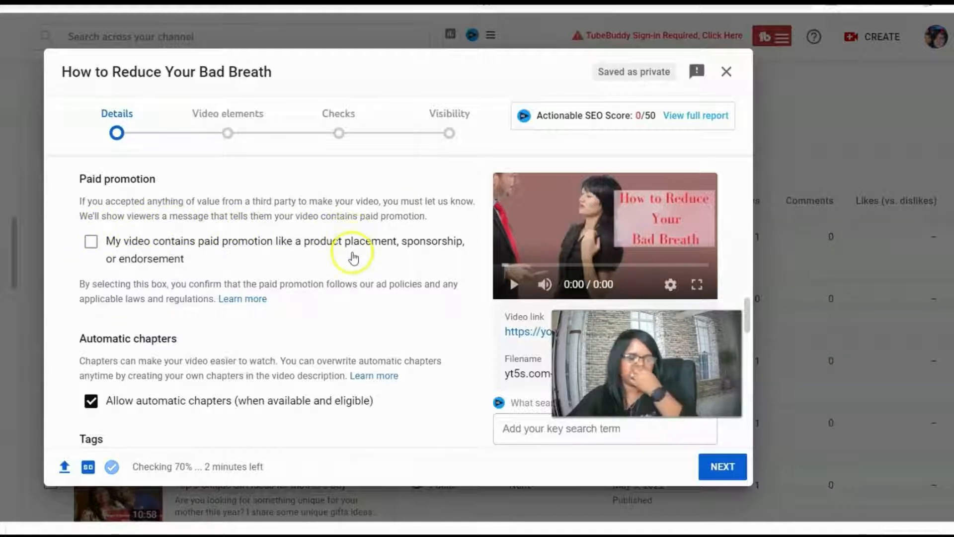
scroll(374, 297, down, 3)
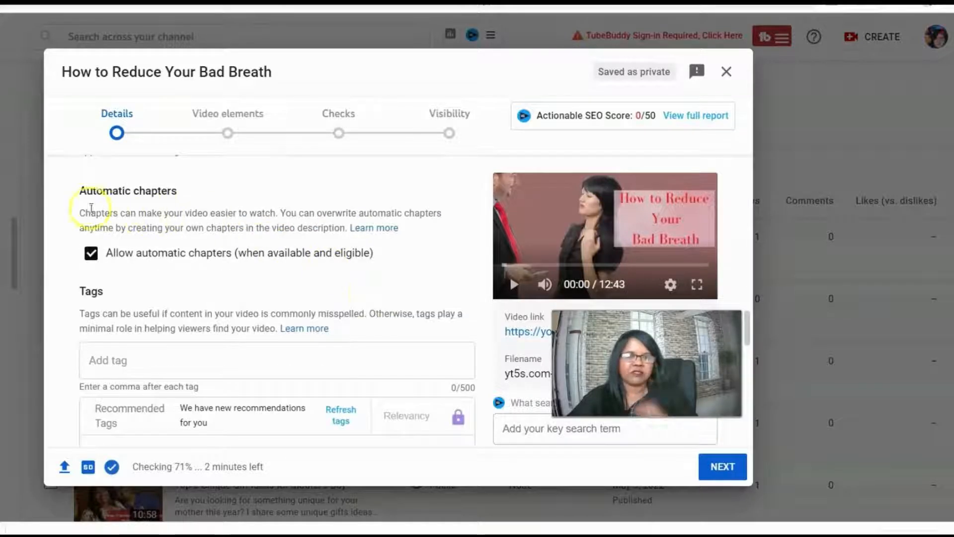
scroll(142, 378, down, 2)
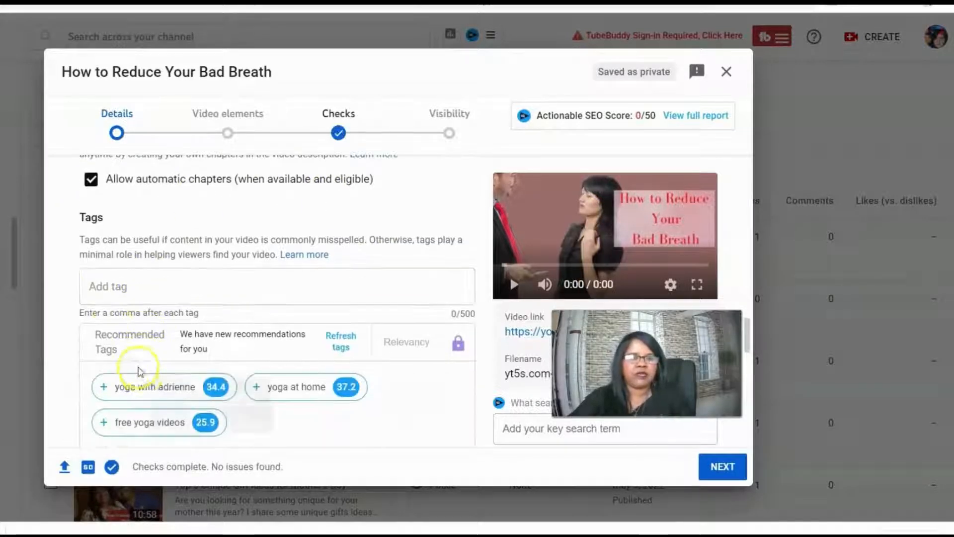
mouse_move(102, 387)
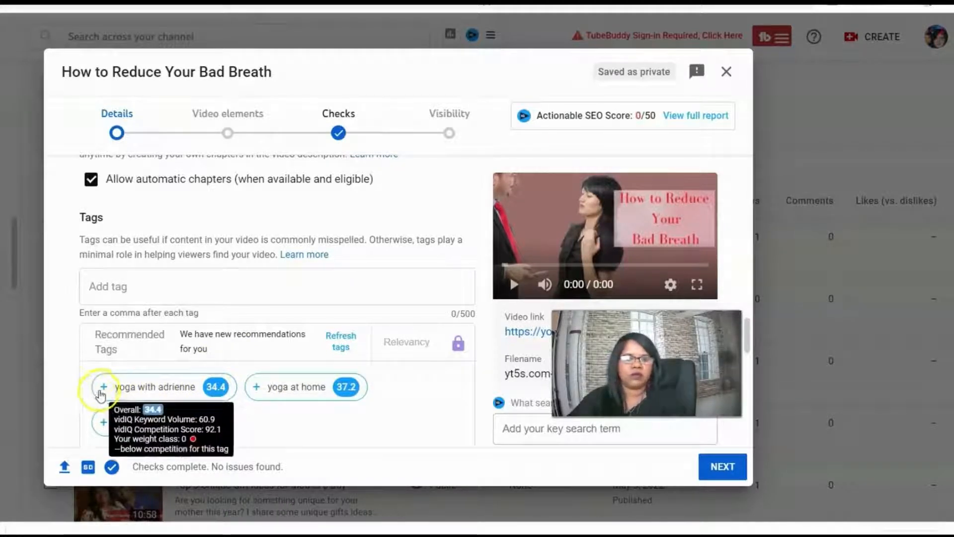
click(94, 386)
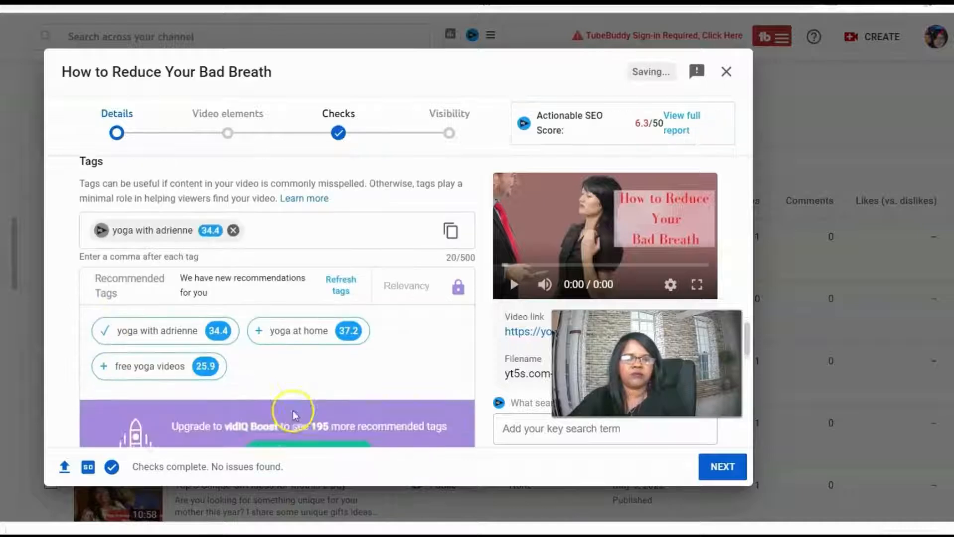
scroll(293, 404, down, 2)
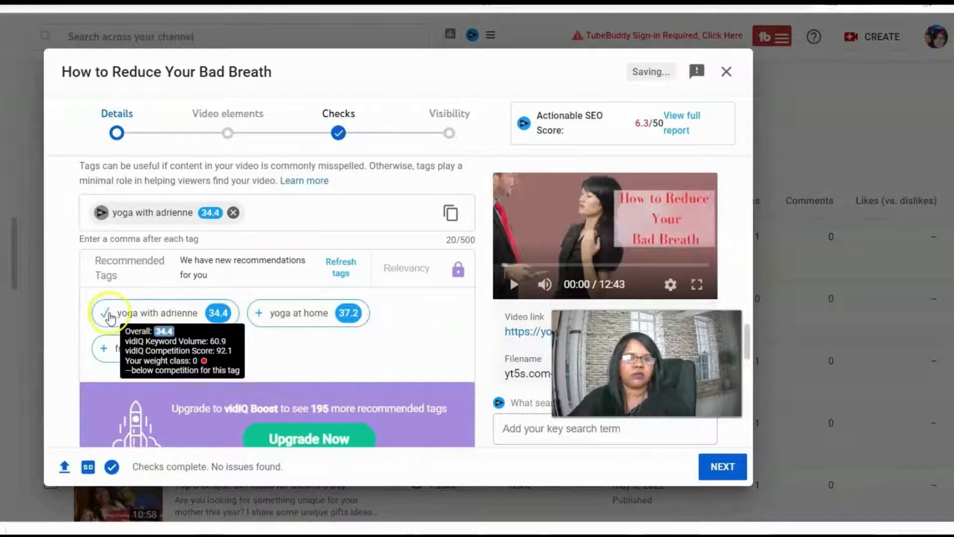
click(232, 213)
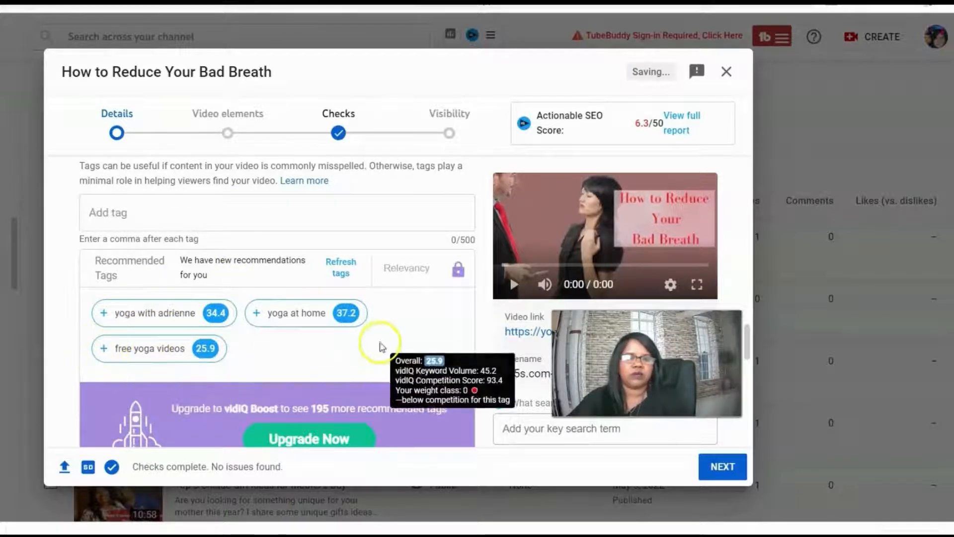
Paste the prepared tags on bad breath, teeth and skin care into the video's tags.
scroll(381, 350, down, 4)
scroll(382, 354, up, 5)
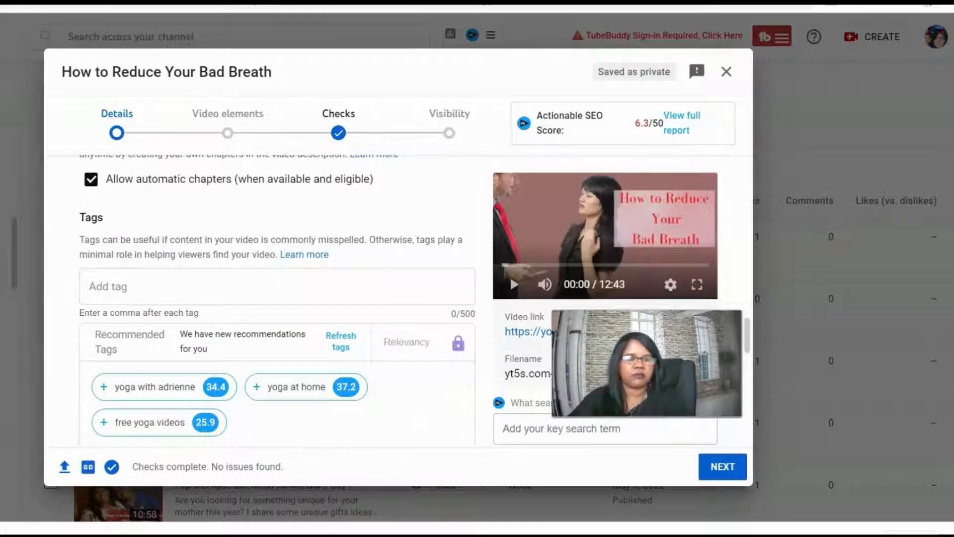
click(93, 287)
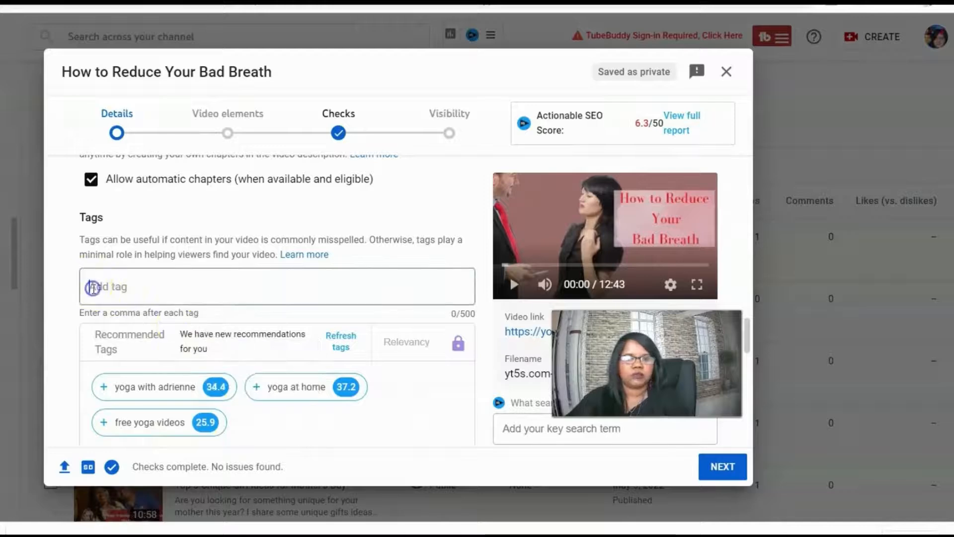
right_click(93, 287)
click(125, 405)
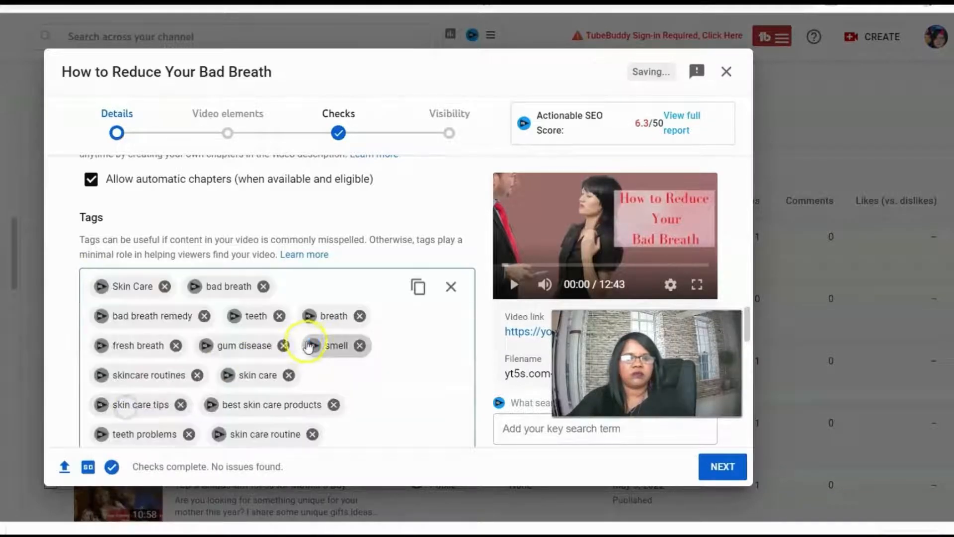
Set the video language to English (United States).
scroll(411, 370, down, 8)
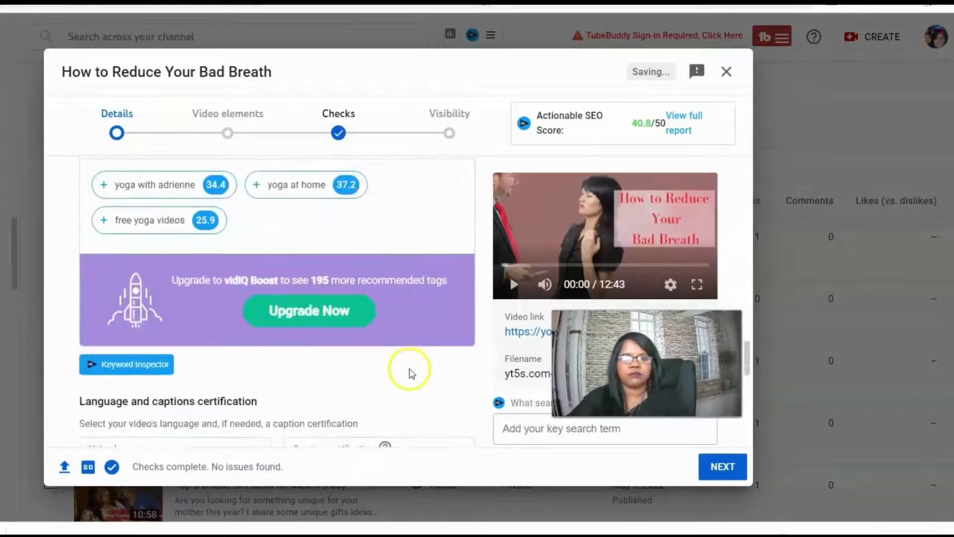
scroll(410, 373, down, 4)
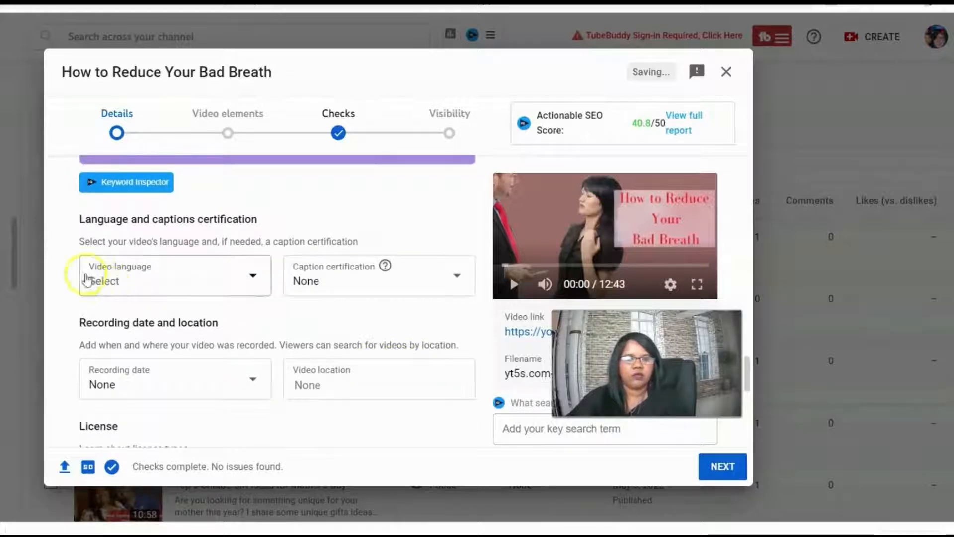
click(253, 277)
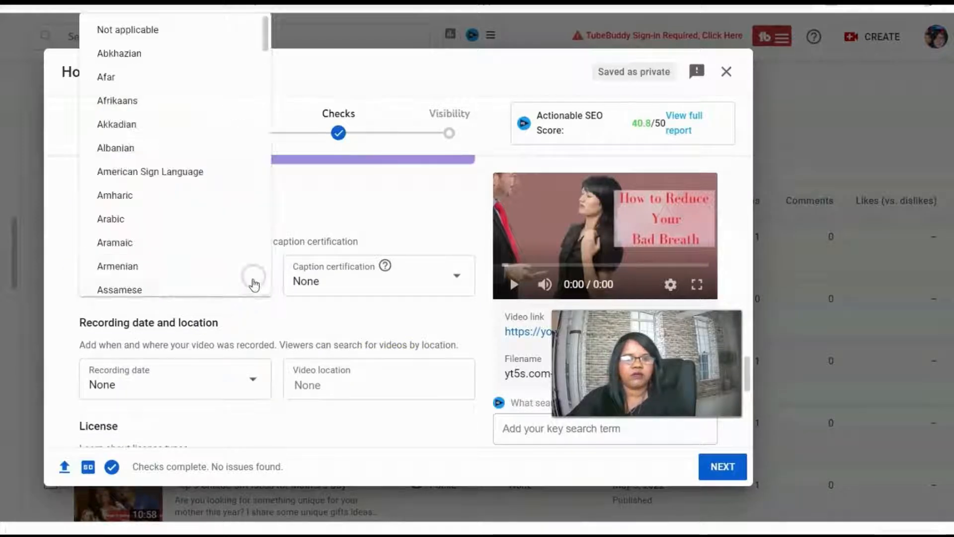
scroll(189, 241, down, 10)
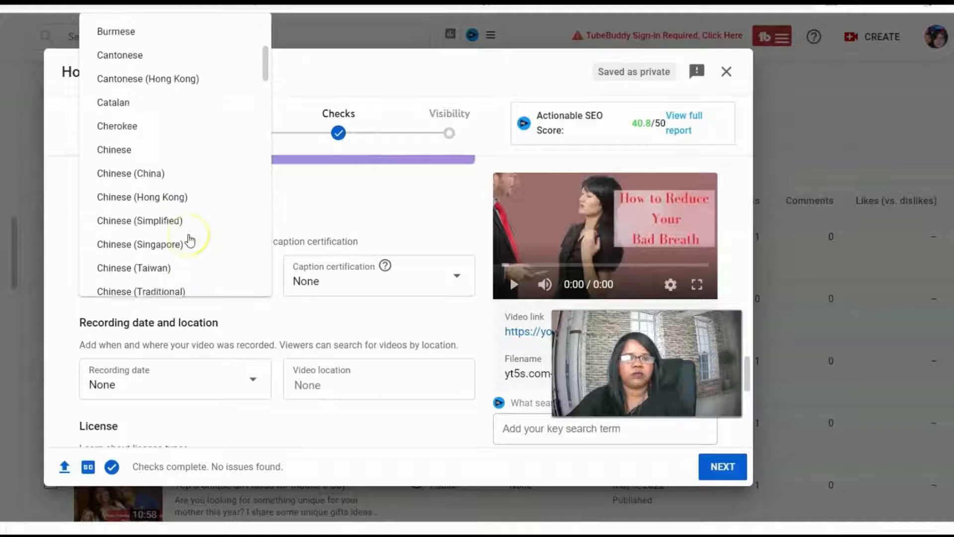
scroll(189, 241, down, 8)
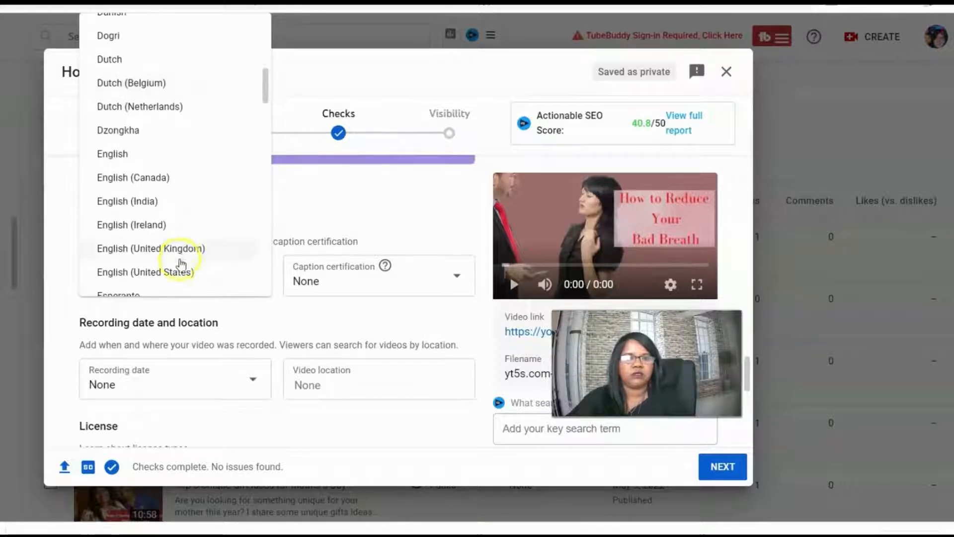
click(174, 275)
Review the recording date calendar and the available license options without changing either setting.
scroll(341, 343, down, 3)
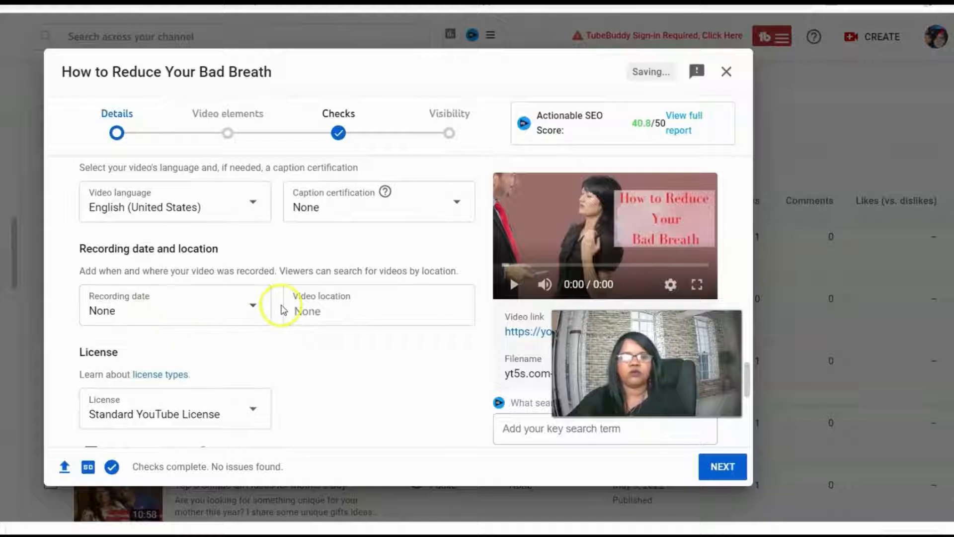
click(256, 306)
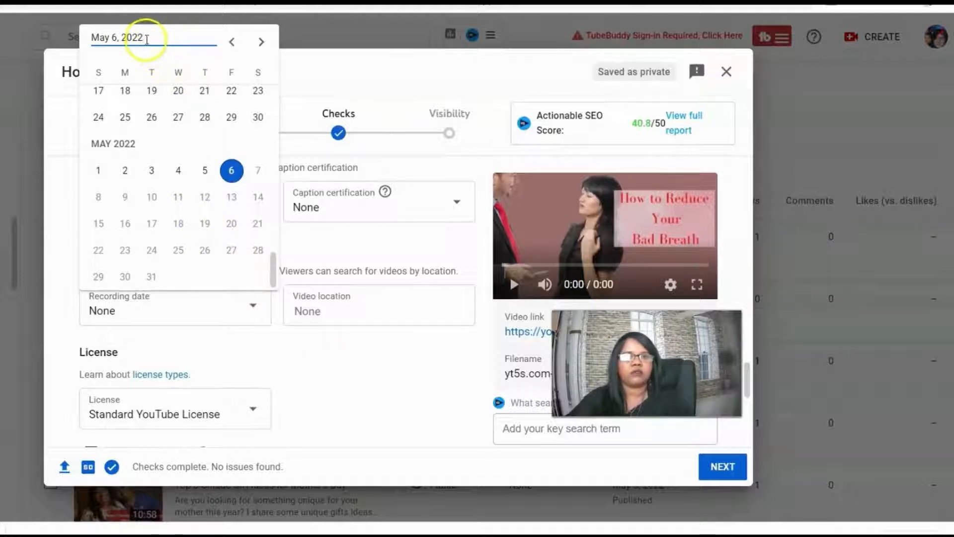
drag(146, 39, 87, 37)
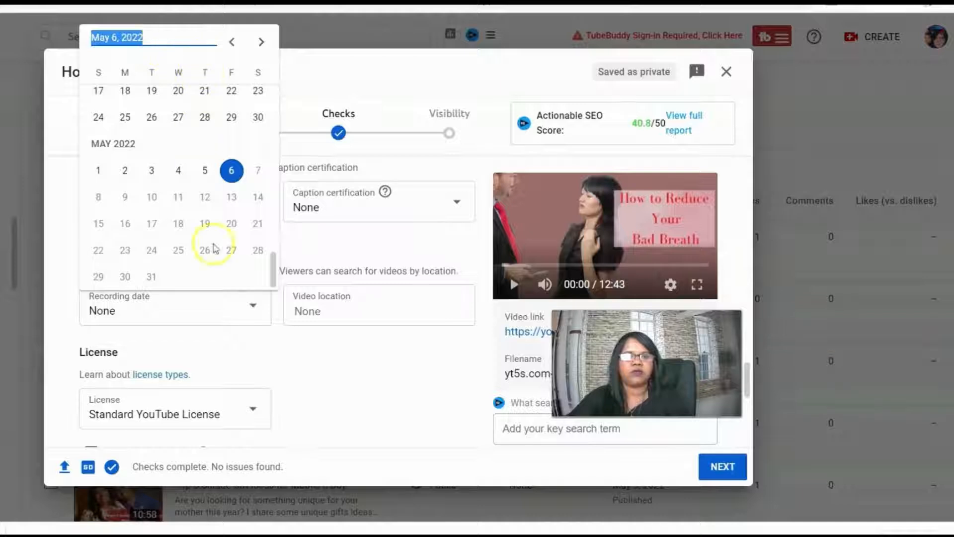
click(319, 347)
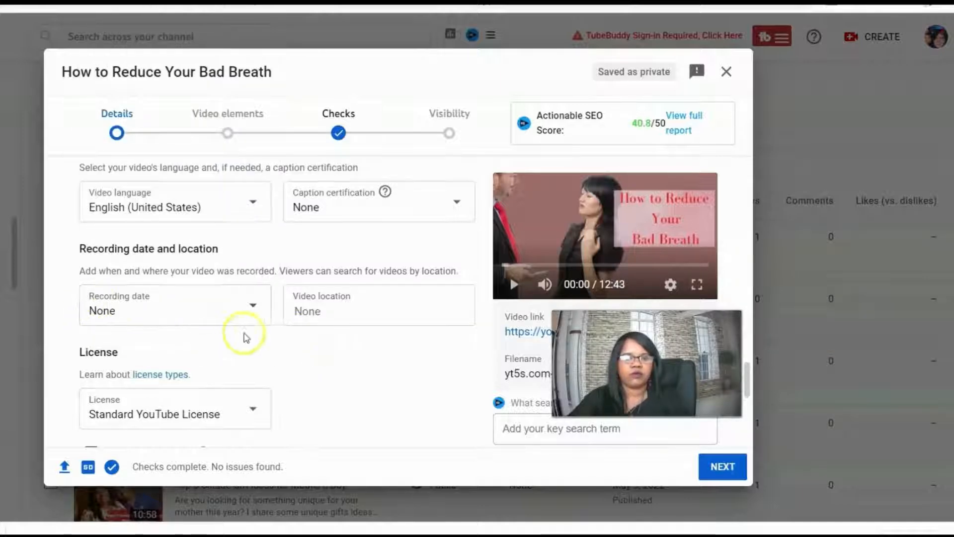
scroll(254, 335, down, 5)
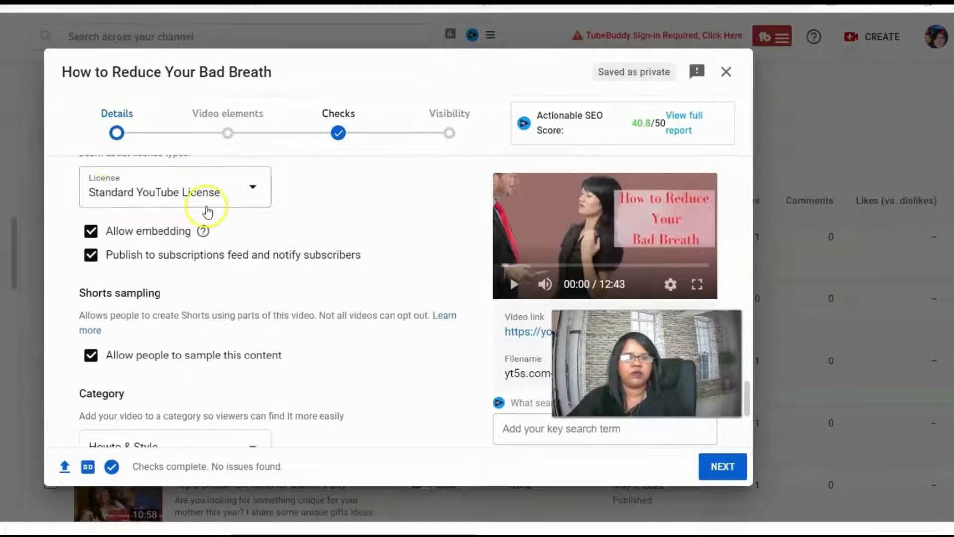
click(255, 191)
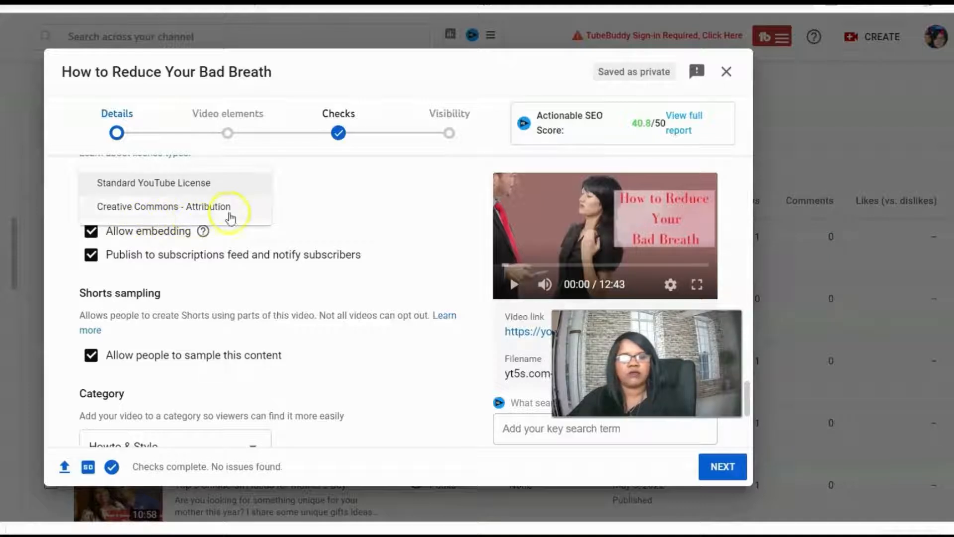
click(347, 209)
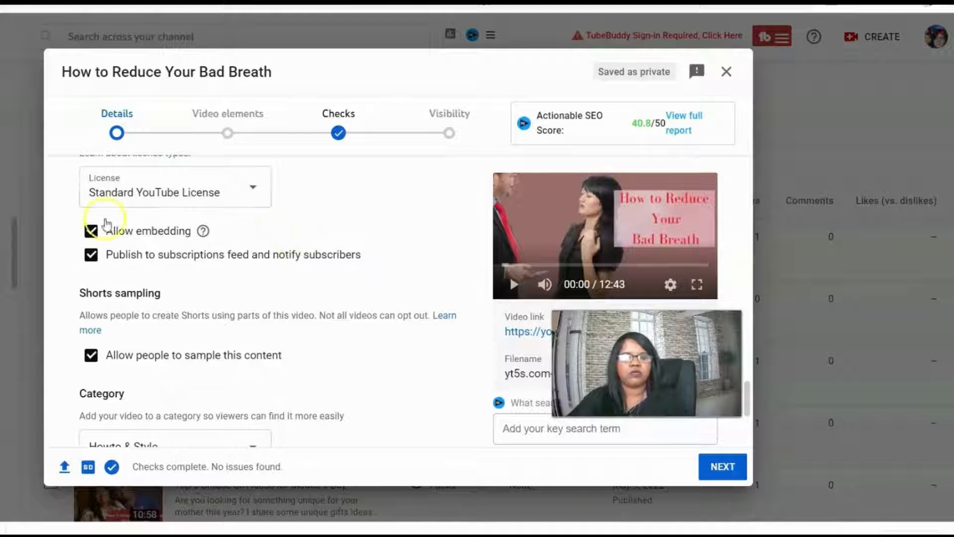
Choose Howto & Style as the video's category.
scroll(294, 240, down, 5)
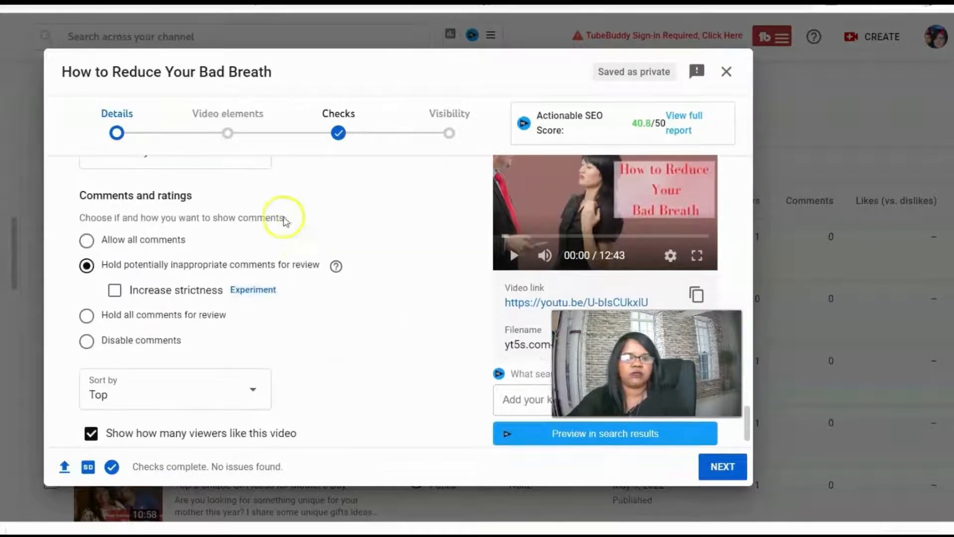
scroll(281, 218, up, 3)
click(252, 294)
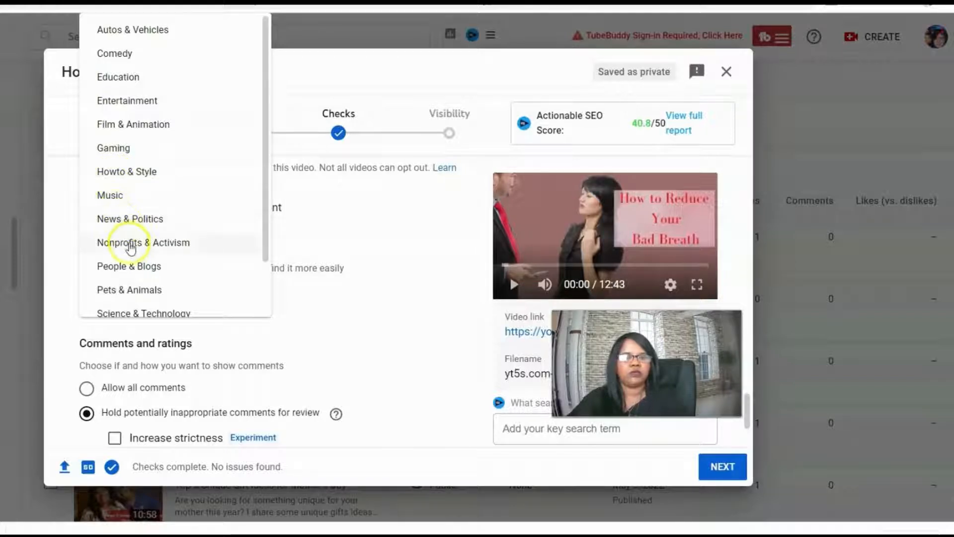
scroll(127, 274, down, 2)
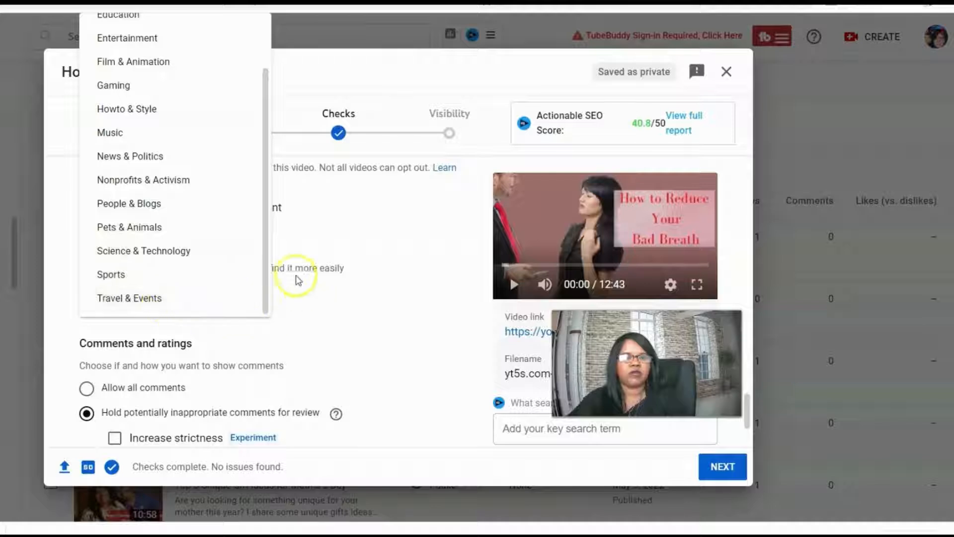
click(148, 110)
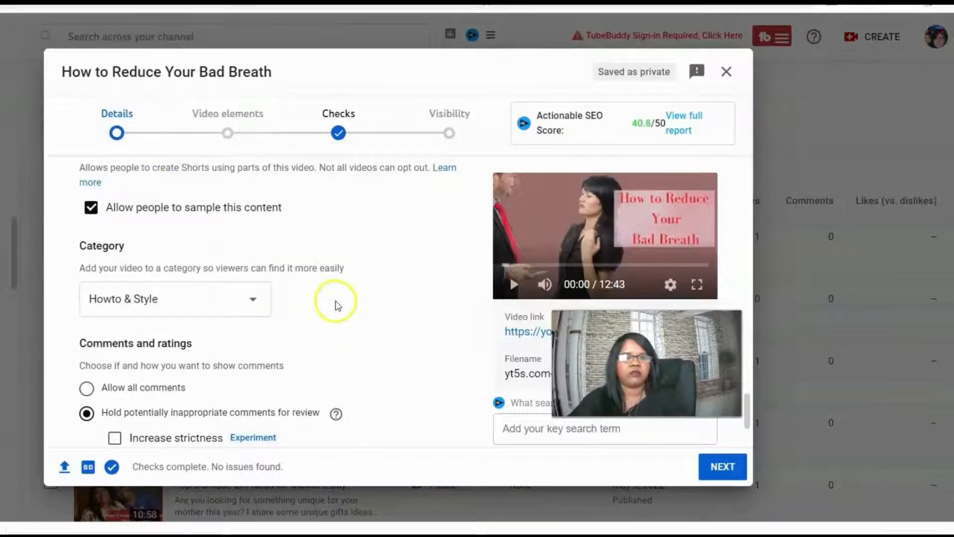
Review the video's comments and ratings settings and the status of its checks.
scroll(338, 304, down, 2)
scroll(340, 305, down, 2)
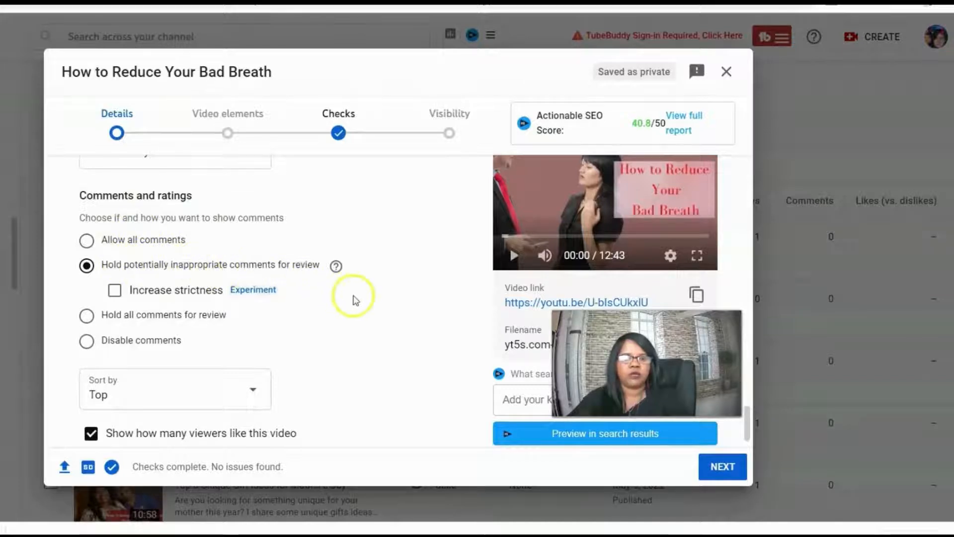
scroll(311, 326, down, 1)
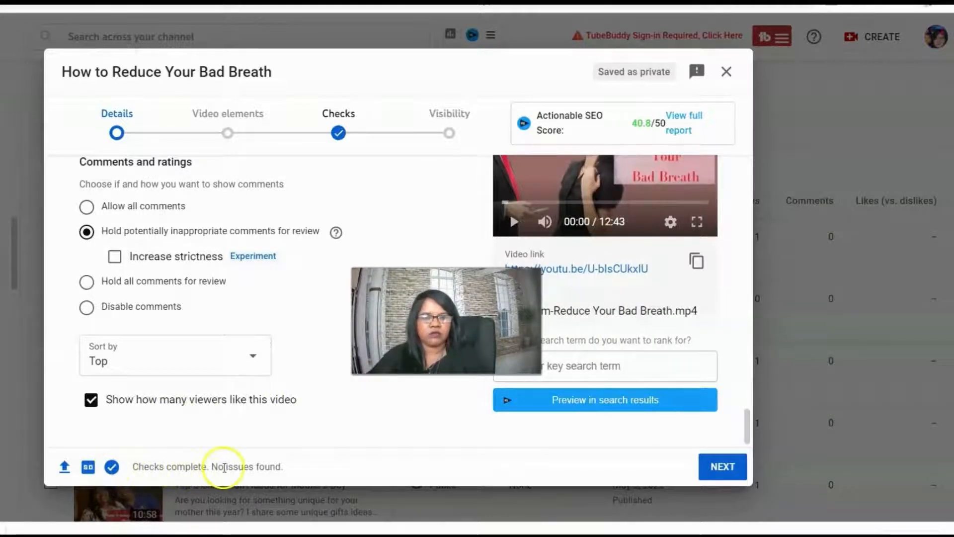
click(340, 134)
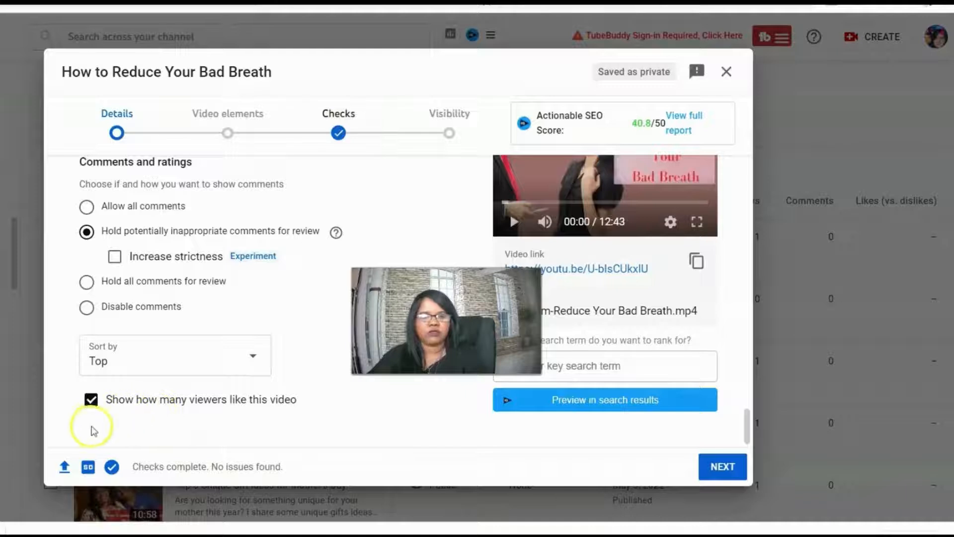
Continue to the video elements, add an end screen with the "1 video, 1 subscribe" layout, and save it.
click(722, 470)
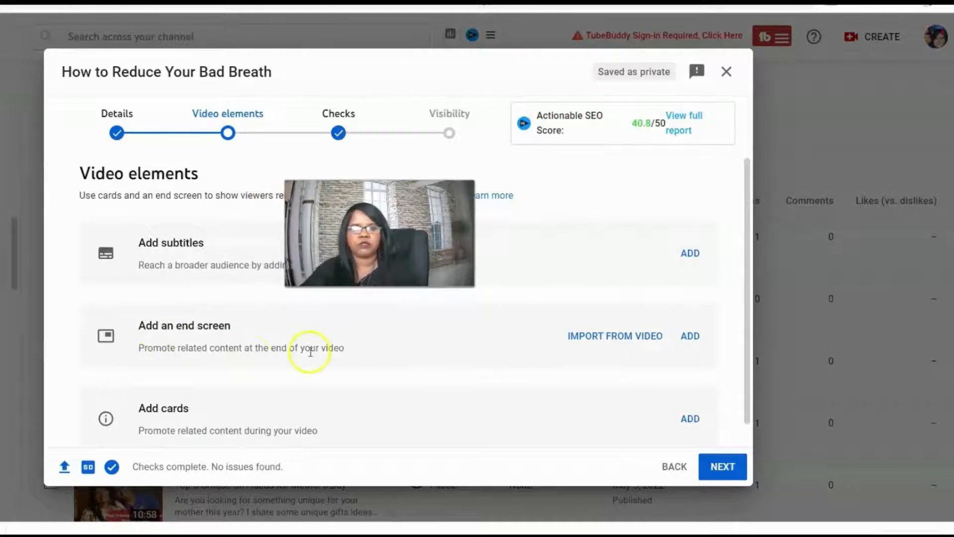
click(690, 349)
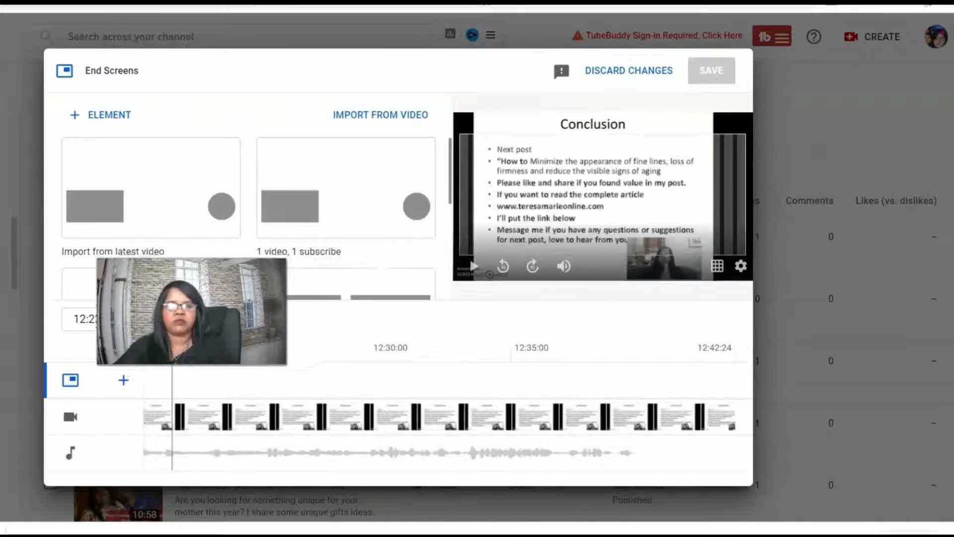
click(357, 214)
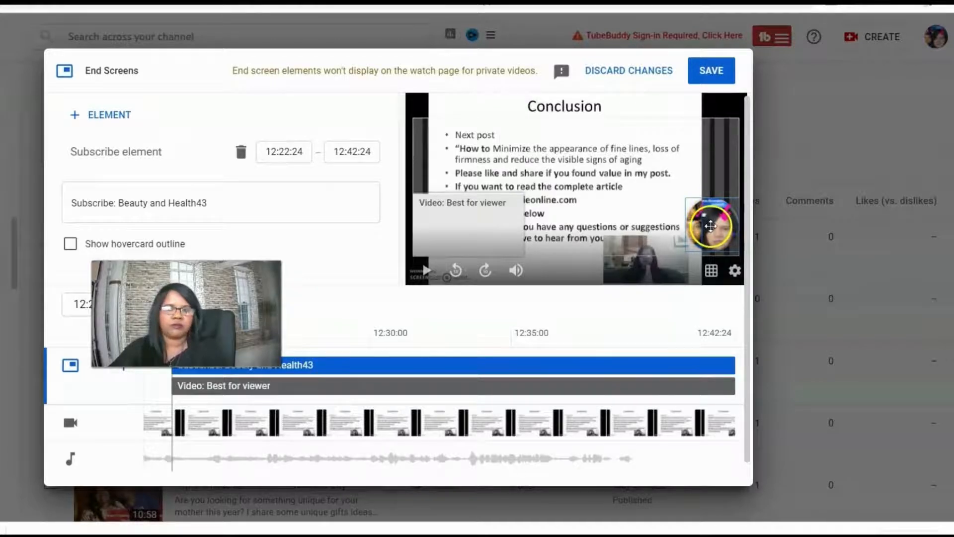
drag(712, 225, 723, 203)
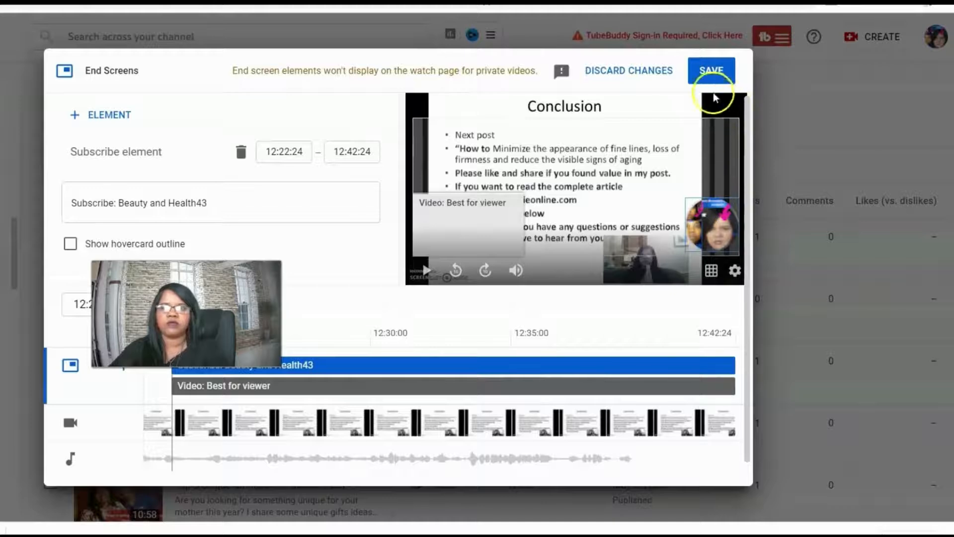
click(716, 72)
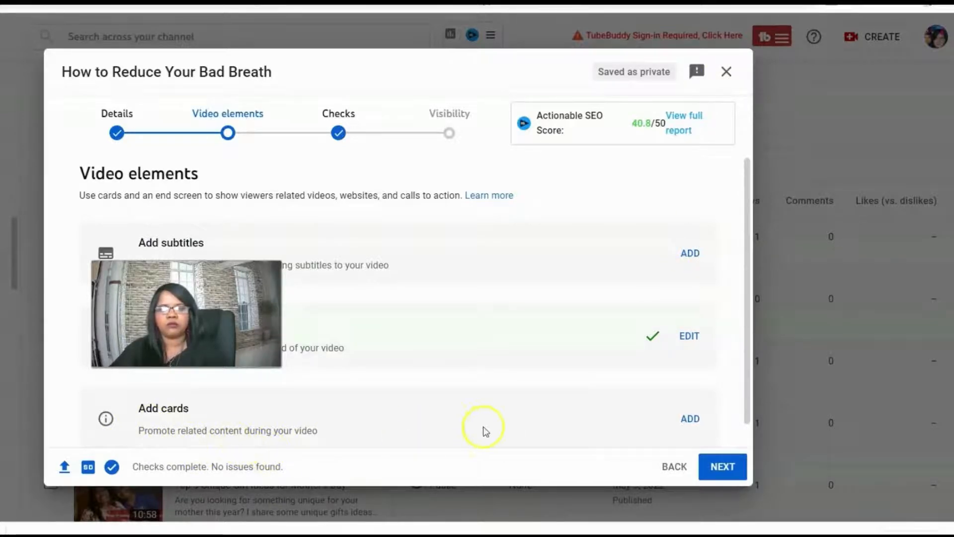
Add a video card linking to "4 Ways to Combat the first Sign of Aging" and save the cards.
click(690, 420)
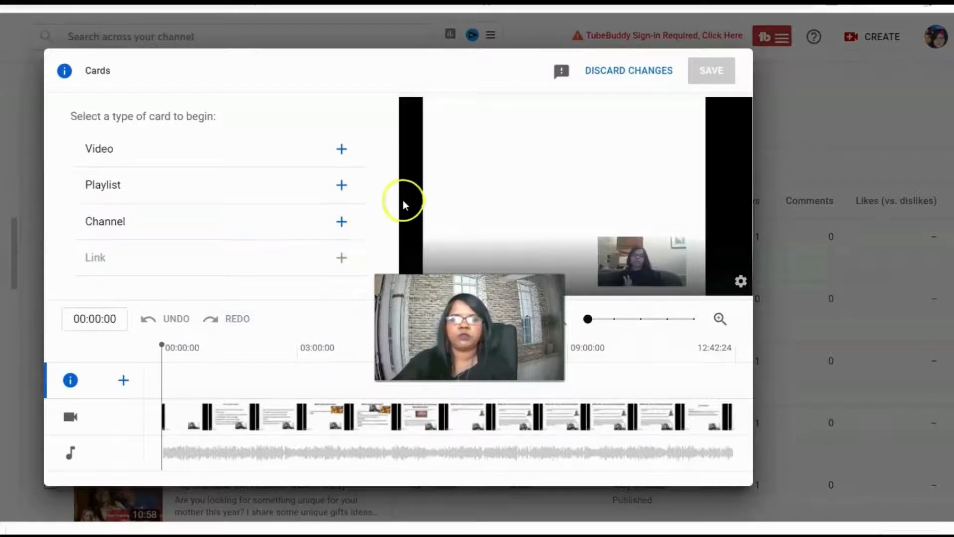
click(340, 151)
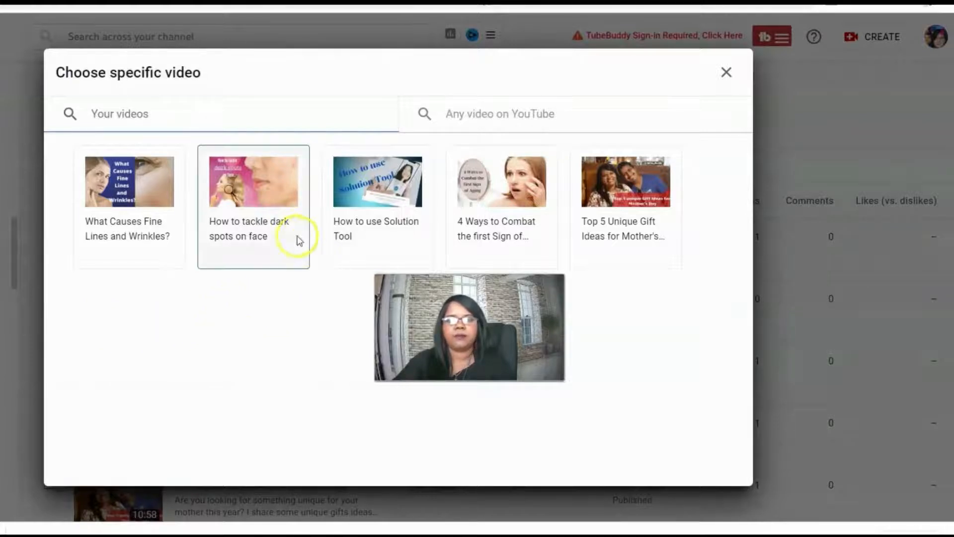
click(430, 207)
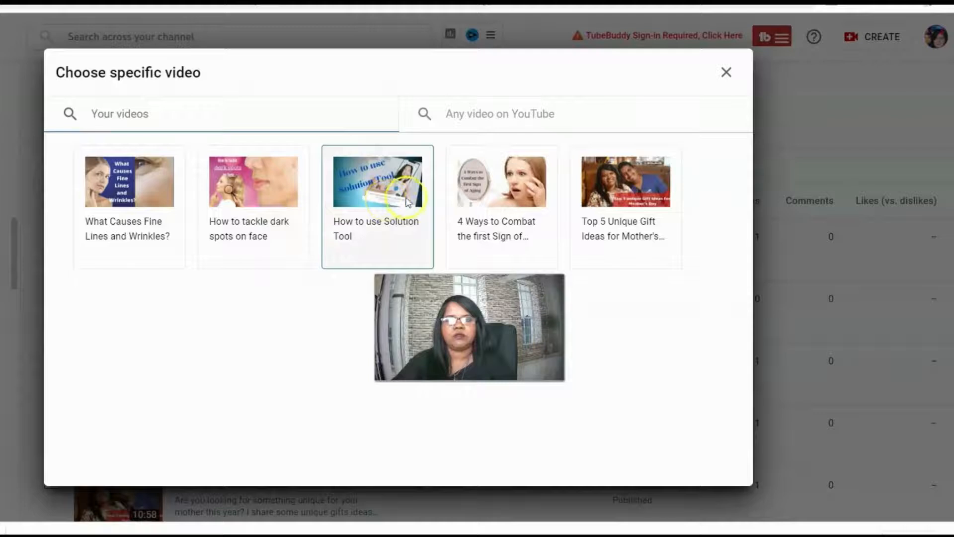
click(492, 200)
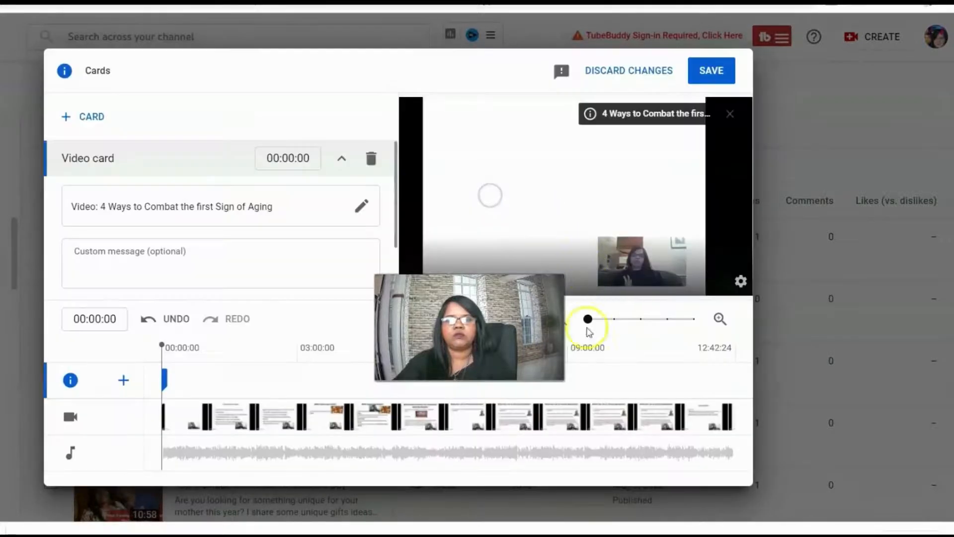
click(720, 87)
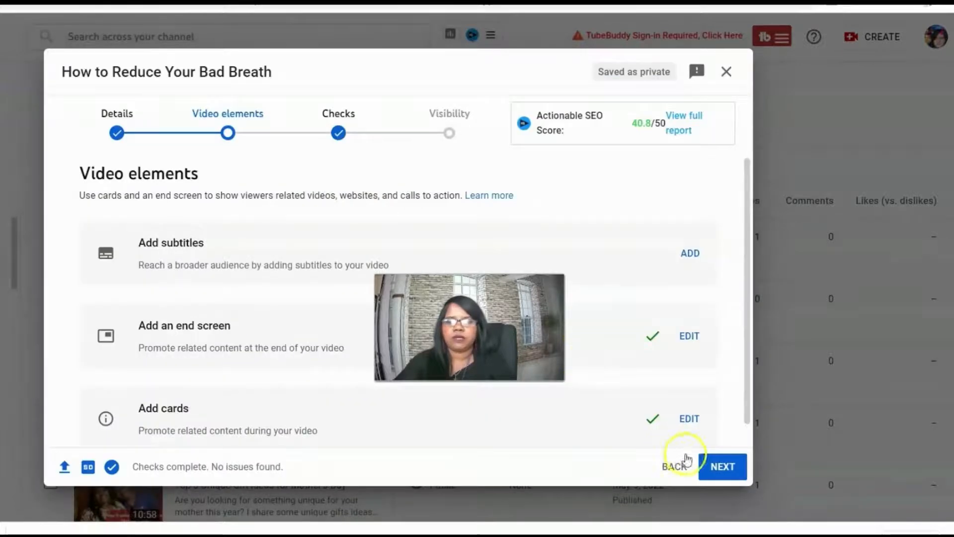
Proceed through the checks to the visibility settings and set the video to Public.
click(726, 467)
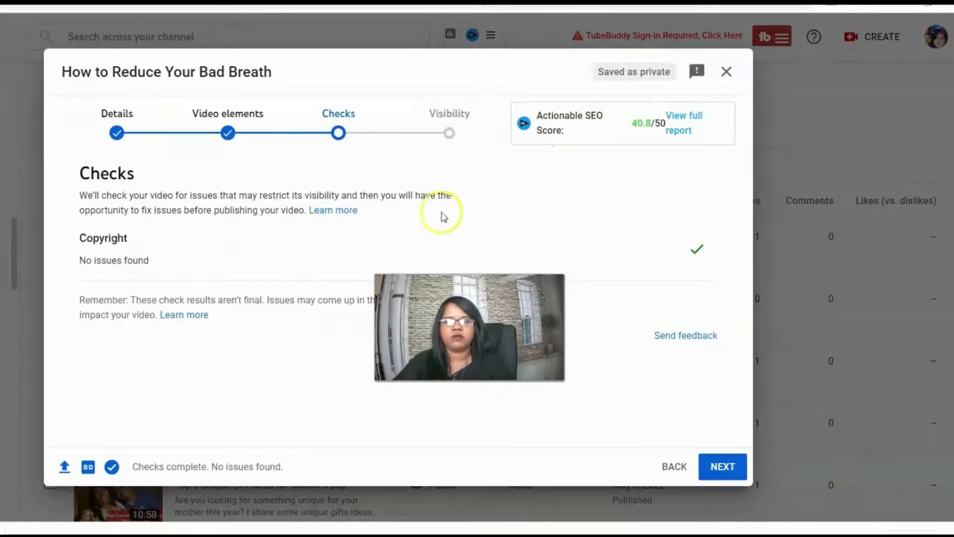
click(723, 467)
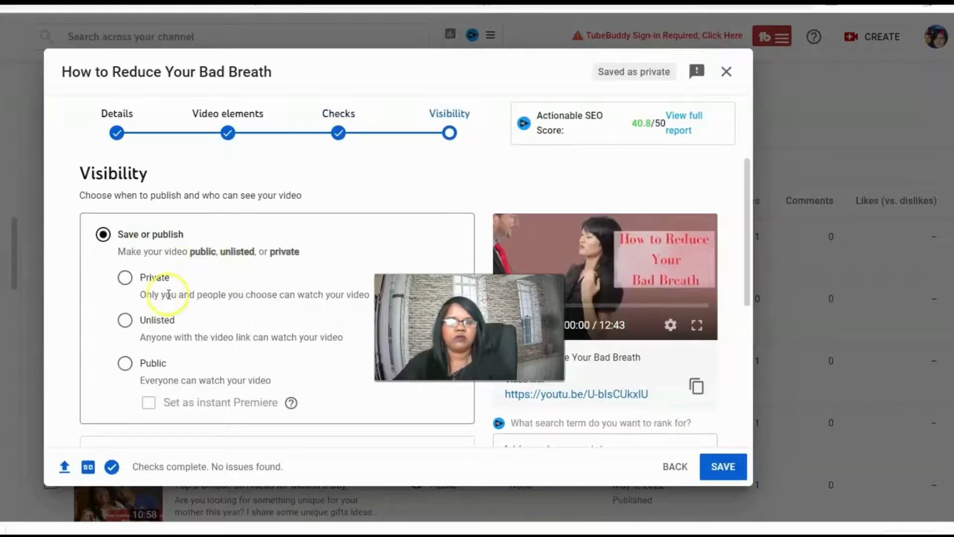
scroll(189, 253, down, 2)
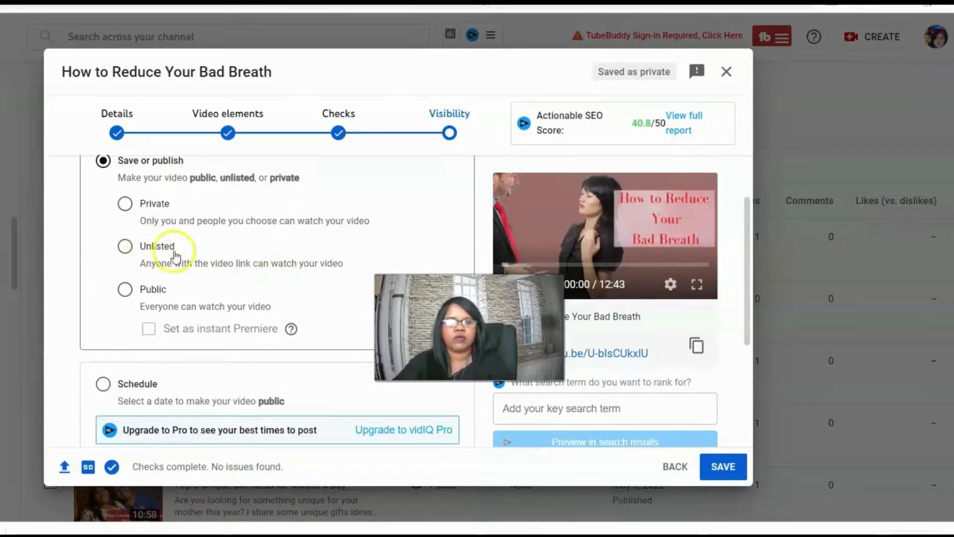
click(124, 290)
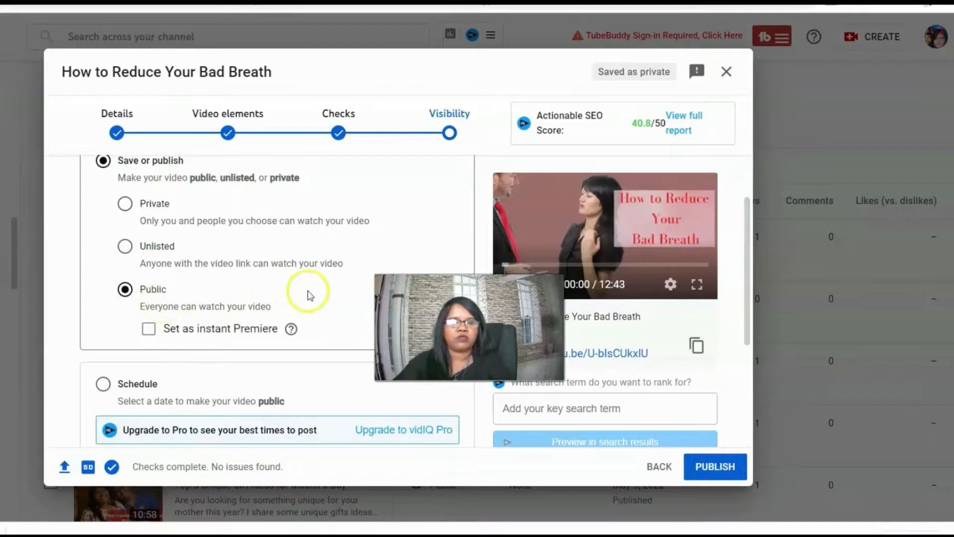
Switch the video from immediate publishing to a scheduled release on May 7, 2022 at 1:00 AM.
scroll(308, 290, down, 3)
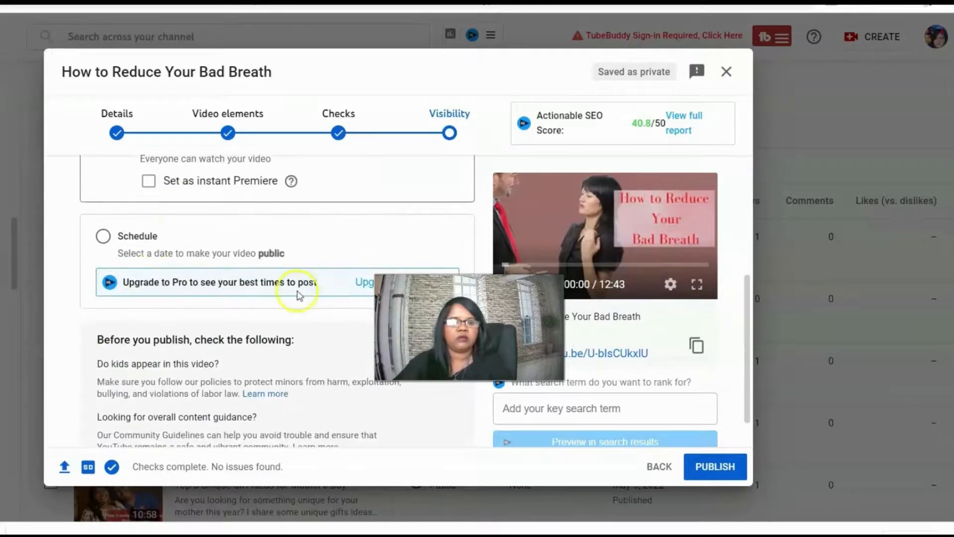
click(103, 243)
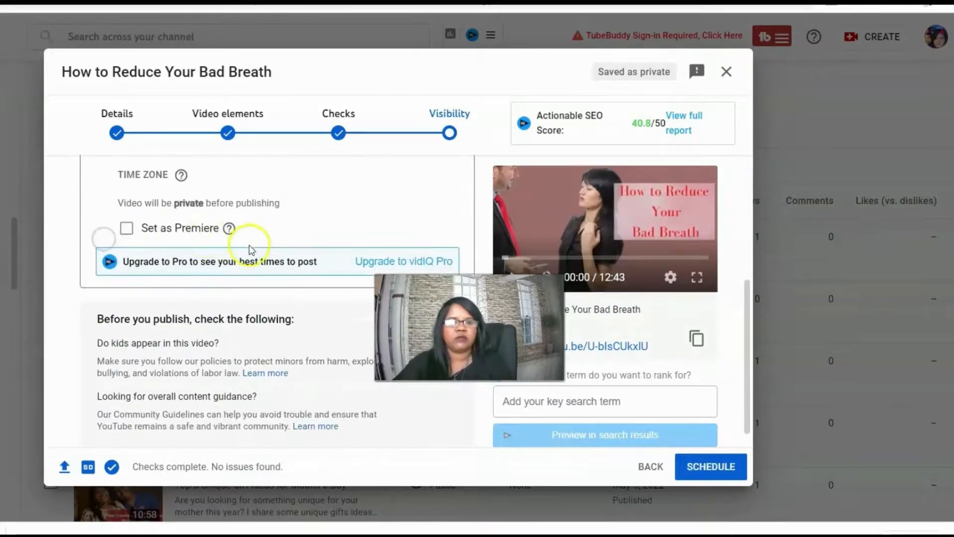
scroll(293, 214, up, 2)
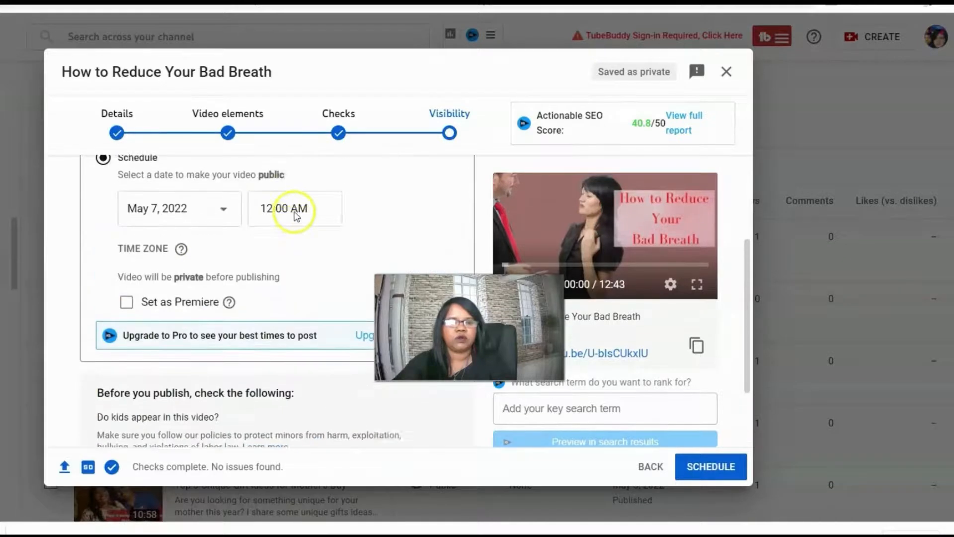
scroll(297, 215, up, 2)
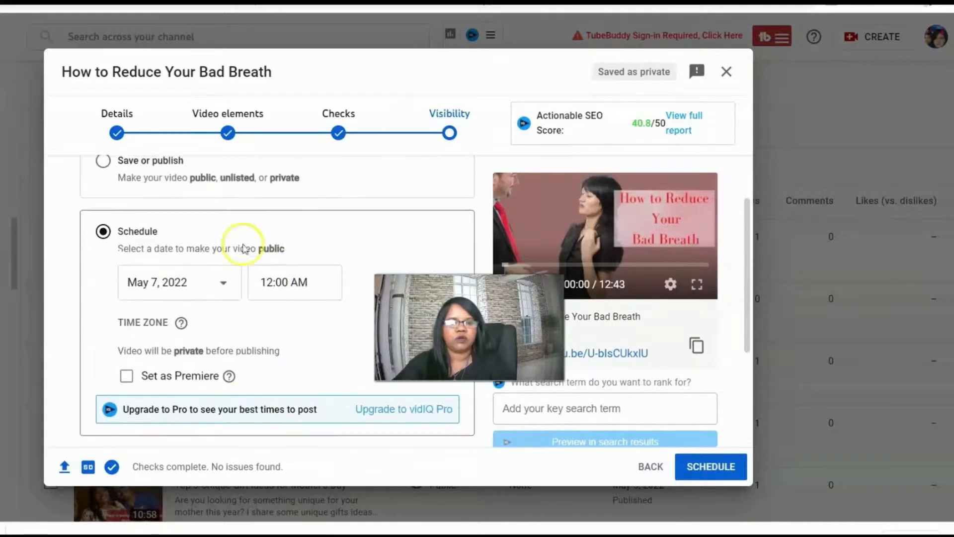
click(268, 281)
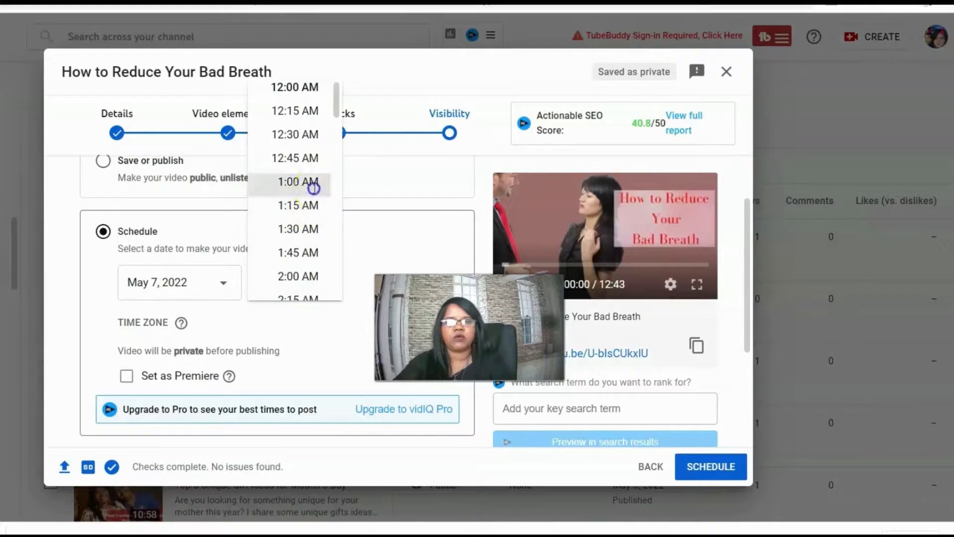
click(313, 188)
Review the pre-publish checklist, schedule the video without setting it as a Premiere, and dismiss the confirmation.
scroll(264, 320, down, 3)
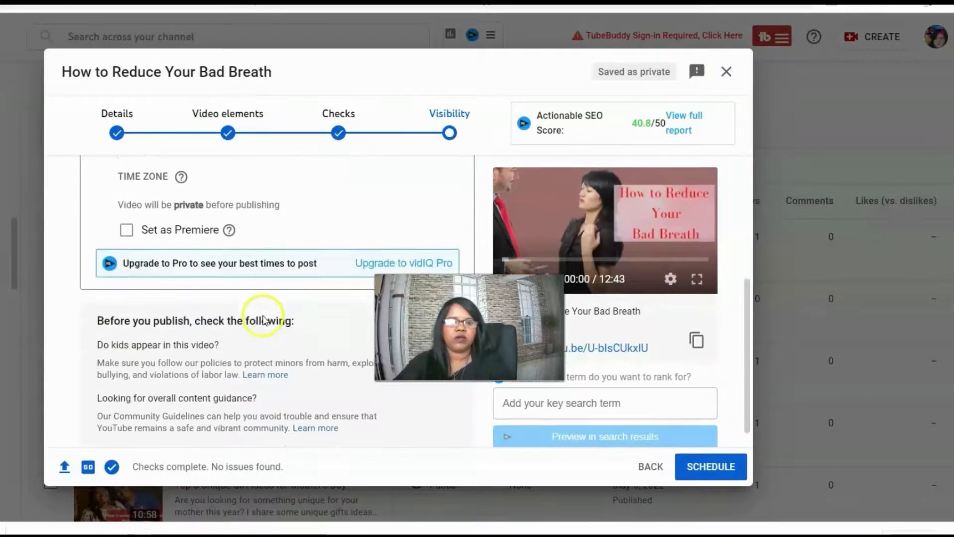
scroll(264, 319, down, 1)
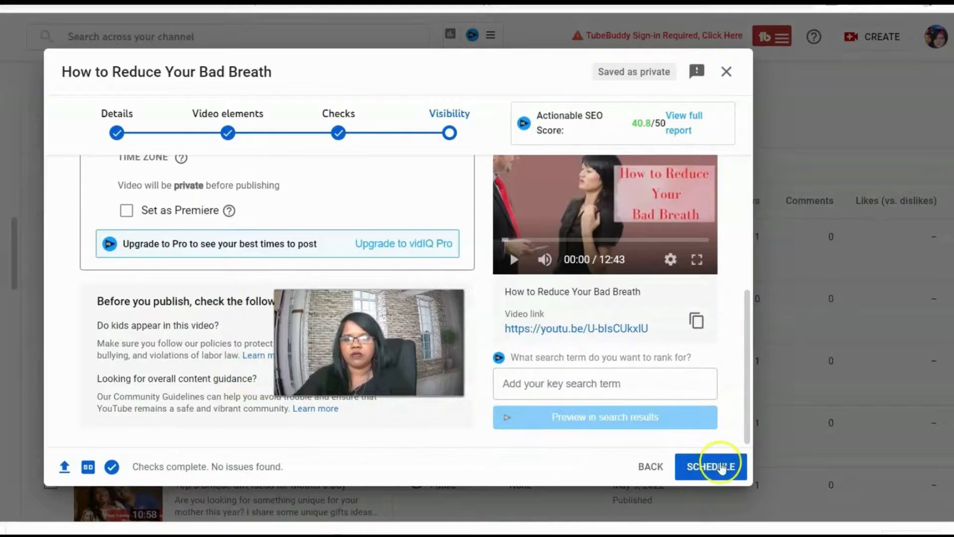
click(721, 466)
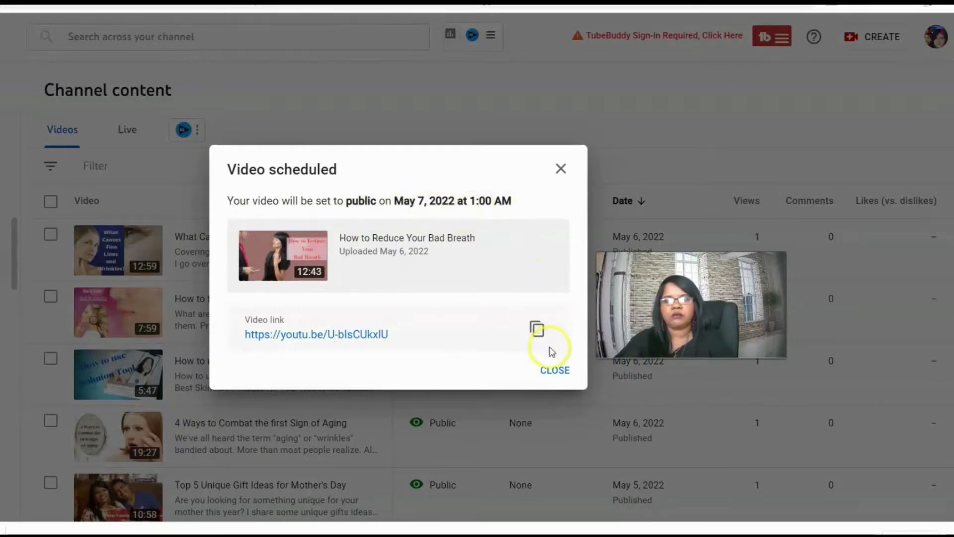
click(555, 370)
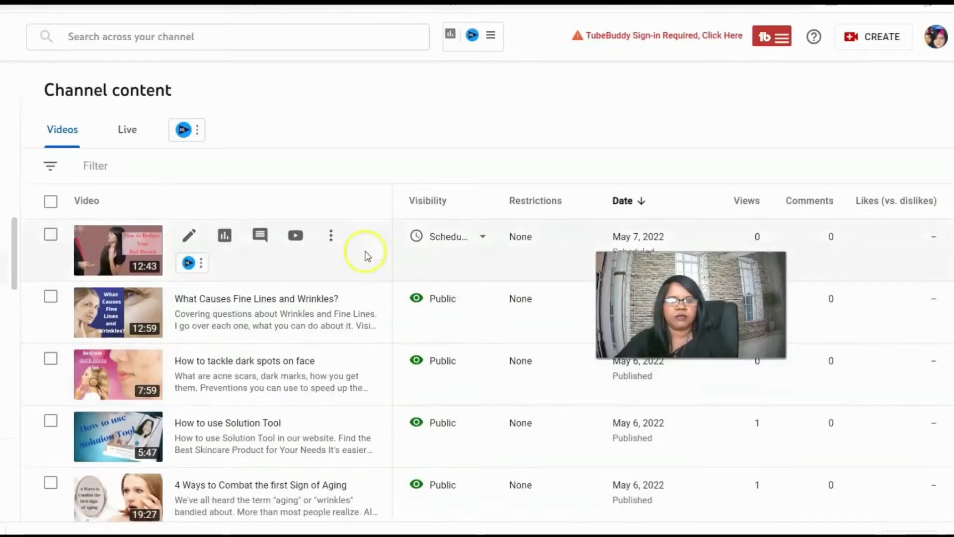